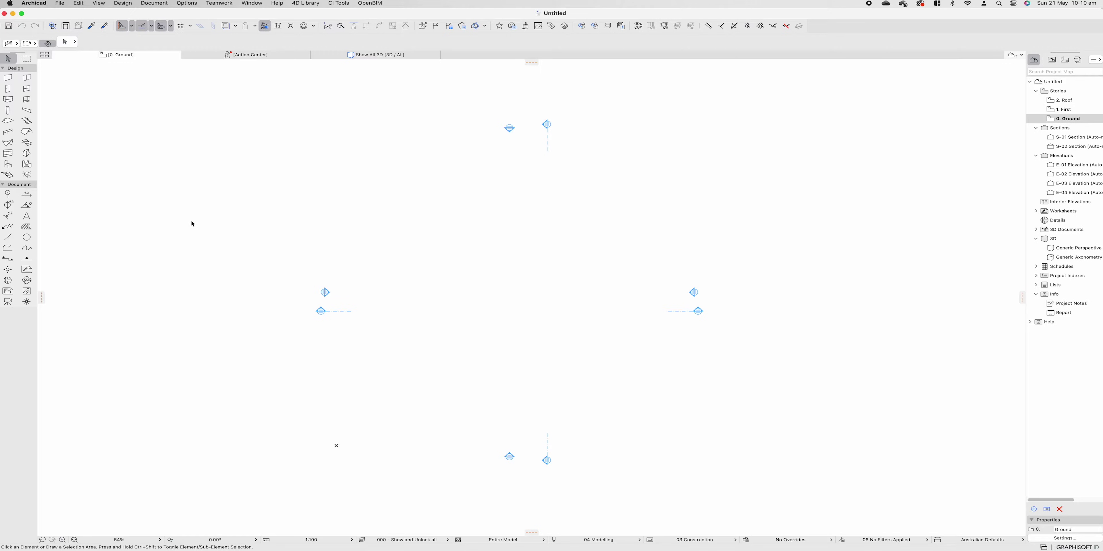
Pan the plan slightly and browse the main menus, including CI Tools.
{"action": "scroll", "coordinate": [427, 228], "scroll_direction": "left", "scroll_amount": 3}
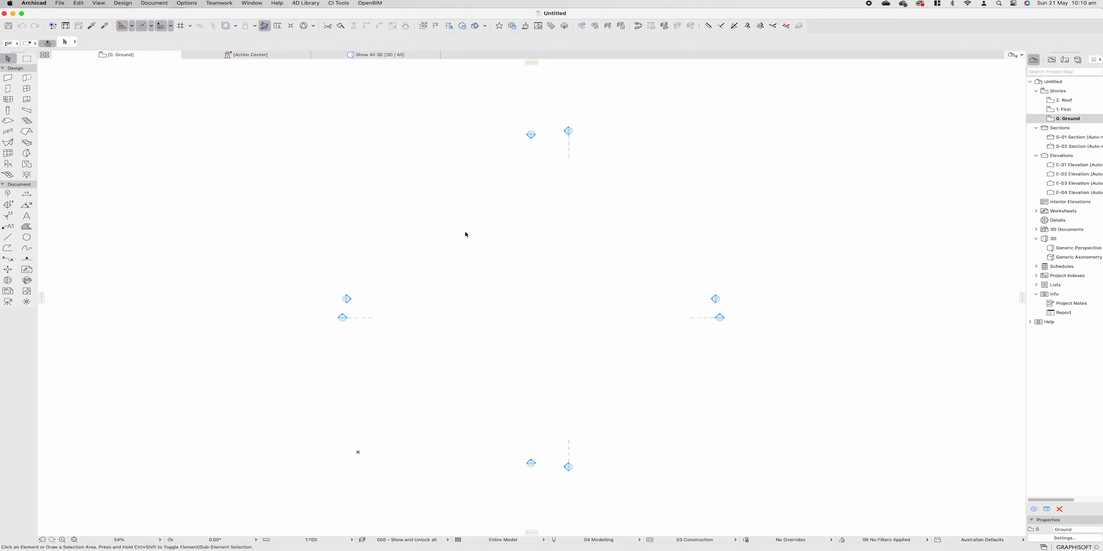
{"action": "middle_click_drag", "start_coordinate": [469, 230], "coordinate": [451, 229]}
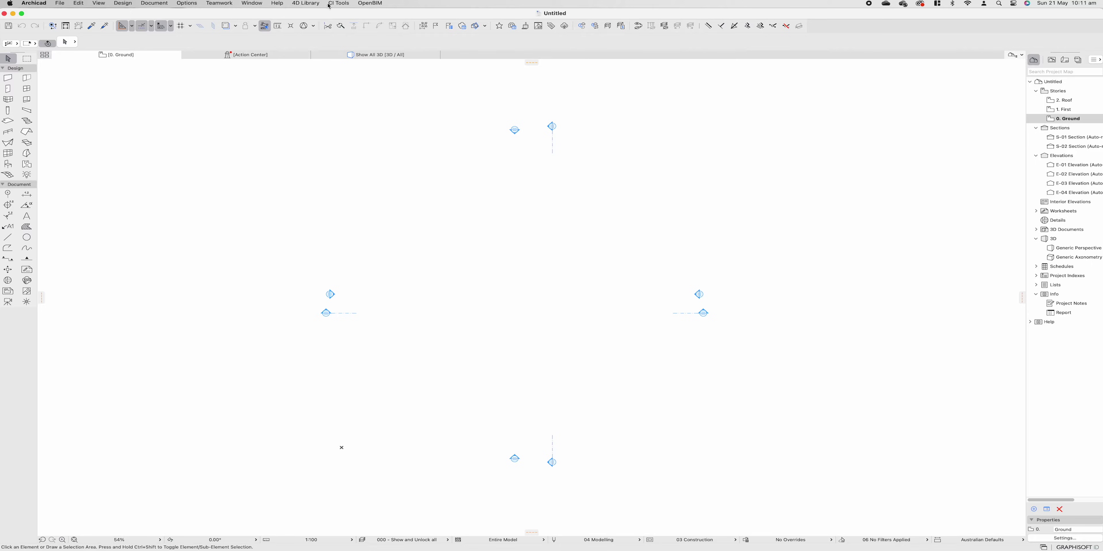
{"action": "left_click", "coordinate": [63, 7]}
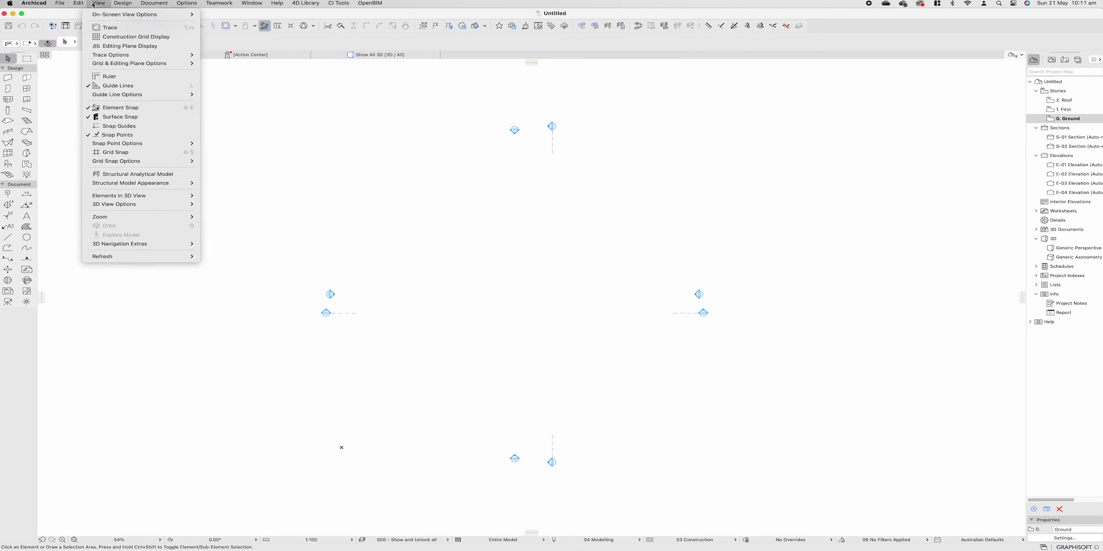
{"action": "mouse_move", "coordinate": [198, 7]}
{"action": "mouse_move", "coordinate": [331, 7]}
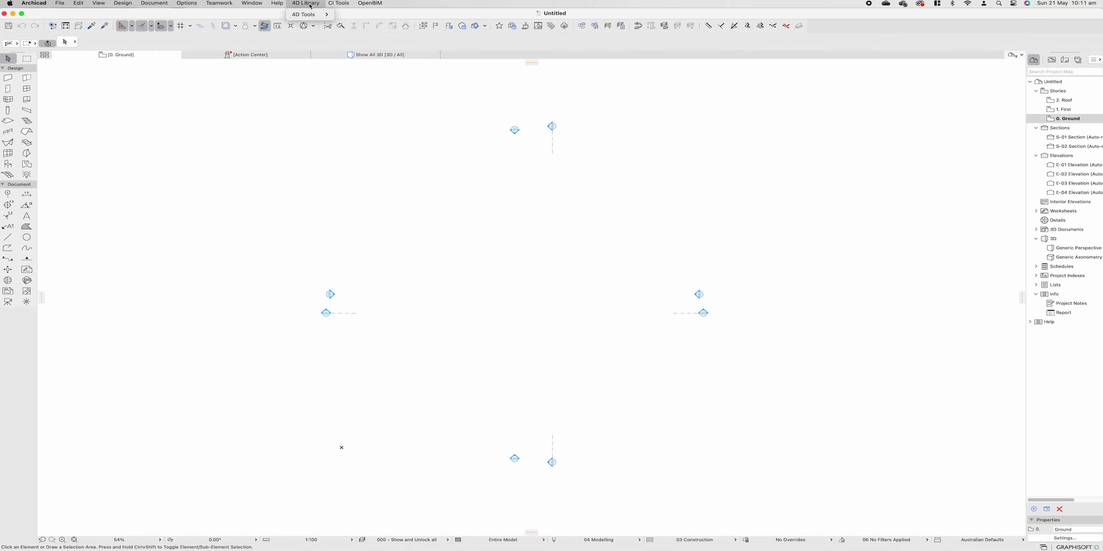
{"action": "left_click", "coordinate": [335, 4]}
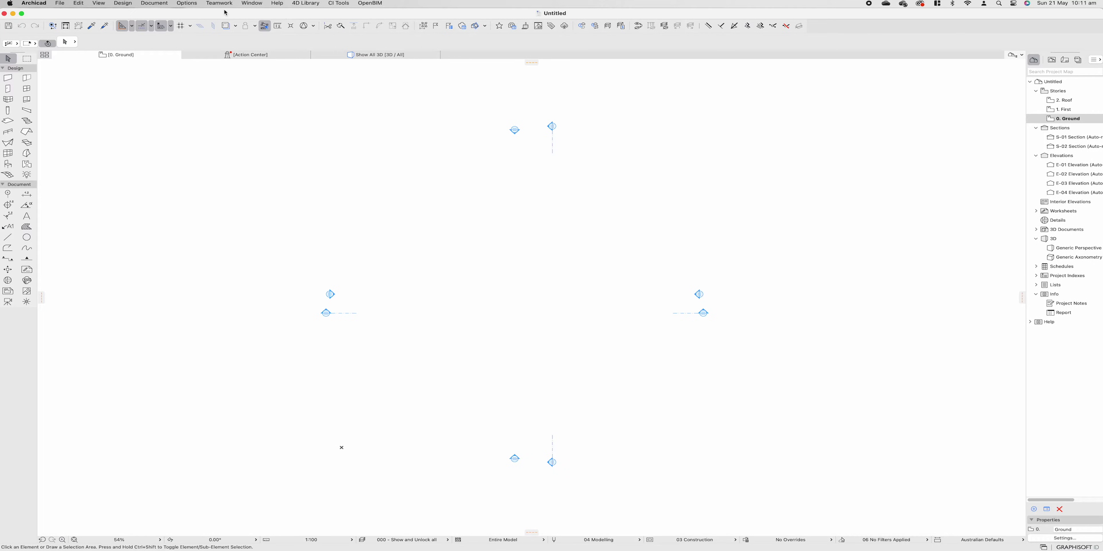
Show the Renovation palette and then the Trace & Reference palette from Window > Palettes.
{"action": "left_click", "coordinate": [248, 5]}
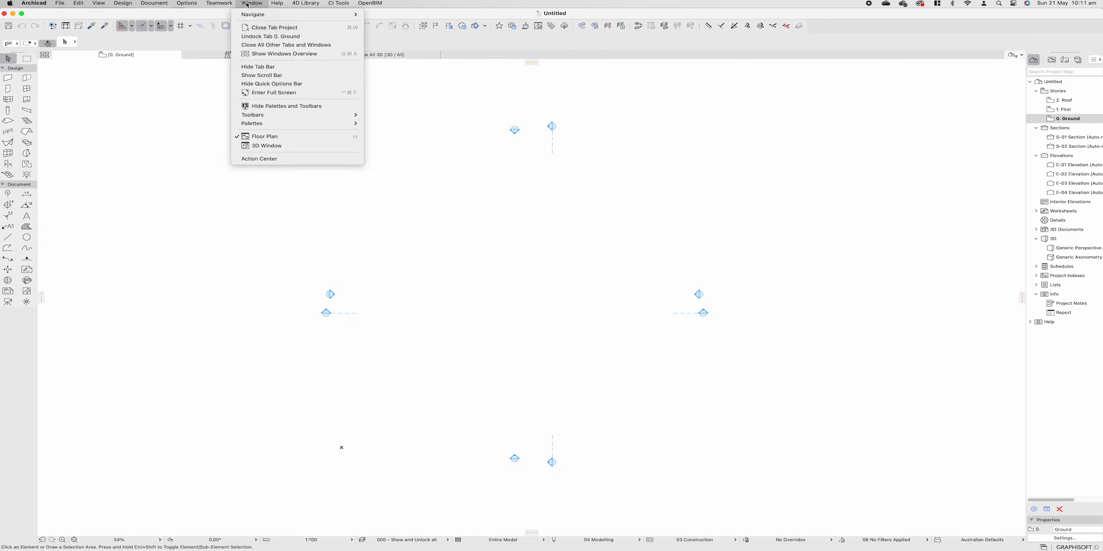
{"action": "mouse_move", "coordinate": [288, 118]}
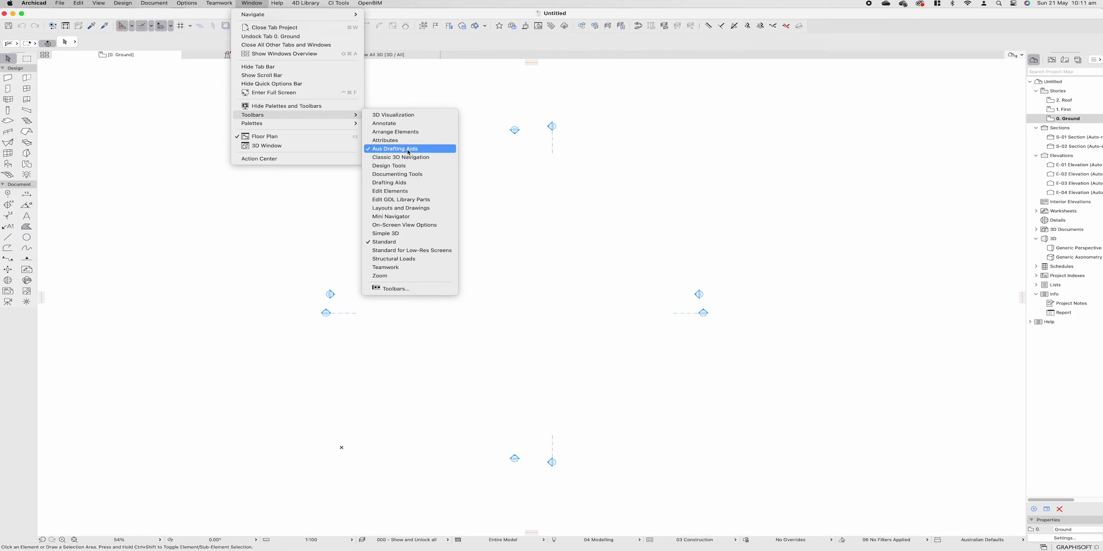
{"action": "mouse_move", "coordinate": [333, 127]}
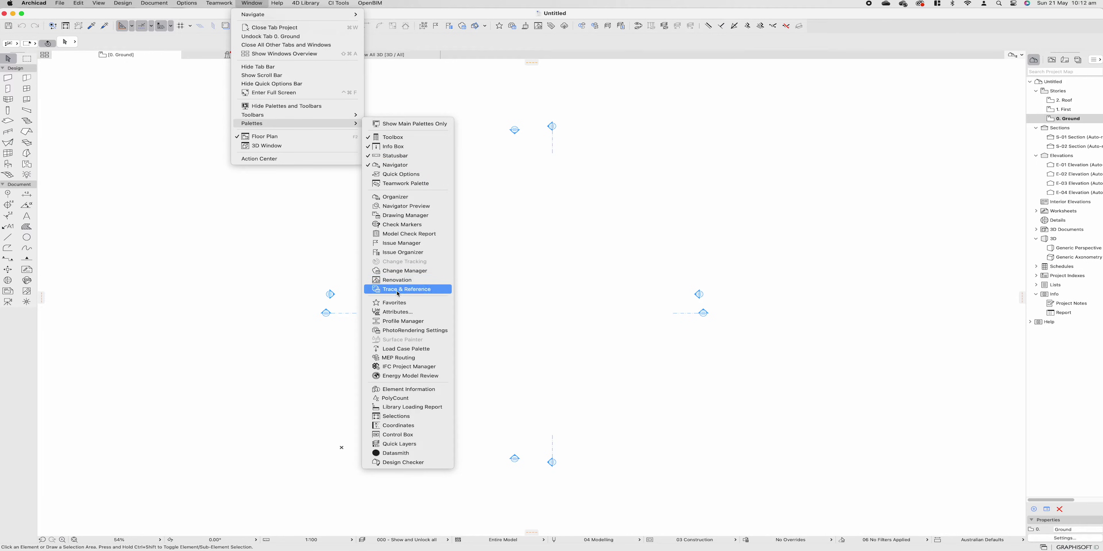
{"action": "left_click", "coordinate": [426, 285]}
{"action": "left_click", "coordinate": [242, 3]}
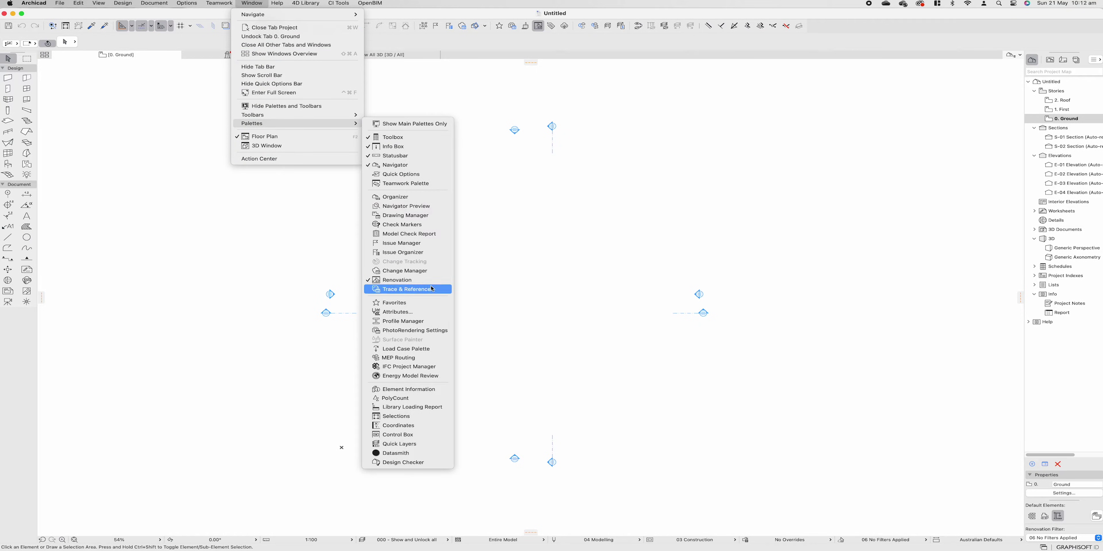
{"action": "left_click", "coordinate": [430, 290]}
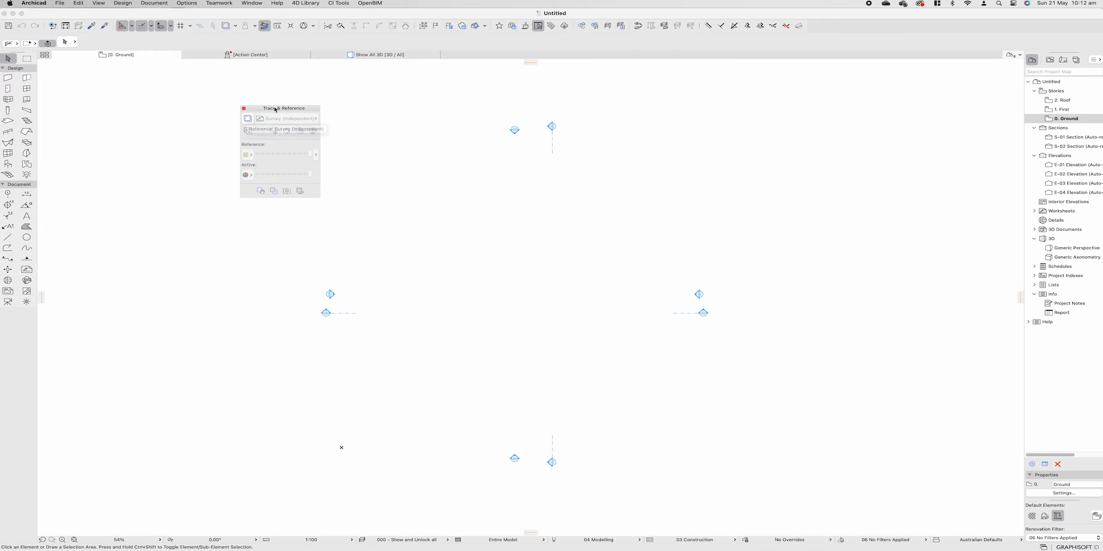
Dock Trace & Reference in the right panel, widen that panel, and try widening the toolbox.
{"action": "mouse_move", "coordinate": [279, 110]}
{"action": "left_mouse_down"}
{"action": "mouse_move", "coordinate": [1012, 105]}
{"action": "mouse_move", "coordinate": [1064, 54]}
{"action": "left_mouse_up"}
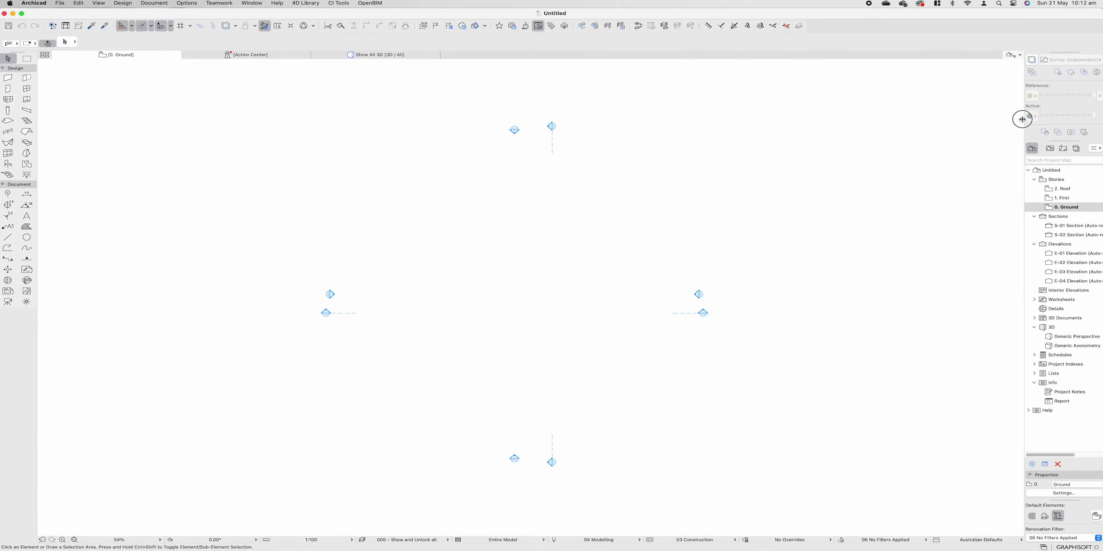
{"action": "left_click_drag", "start_coordinate": [1024, 122], "coordinate": [980, 121]}
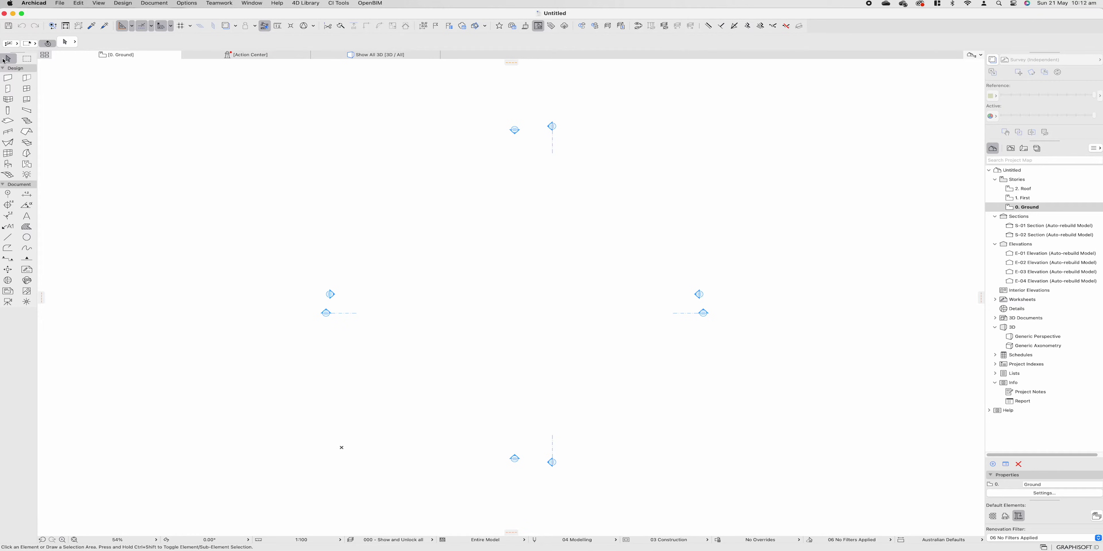
{"action": "left_click", "coordinate": [38, 102]}
{"action": "mouse_move", "coordinate": [38, 103]}
{"action": "left_mouse_down"}
{"action": "mouse_move", "coordinate": [162, 97]}
{"action": "mouse_move", "coordinate": [18, 104]}
{"action": "mouse_move", "coordinate": [39, 105]}
{"action": "left_mouse_up"}
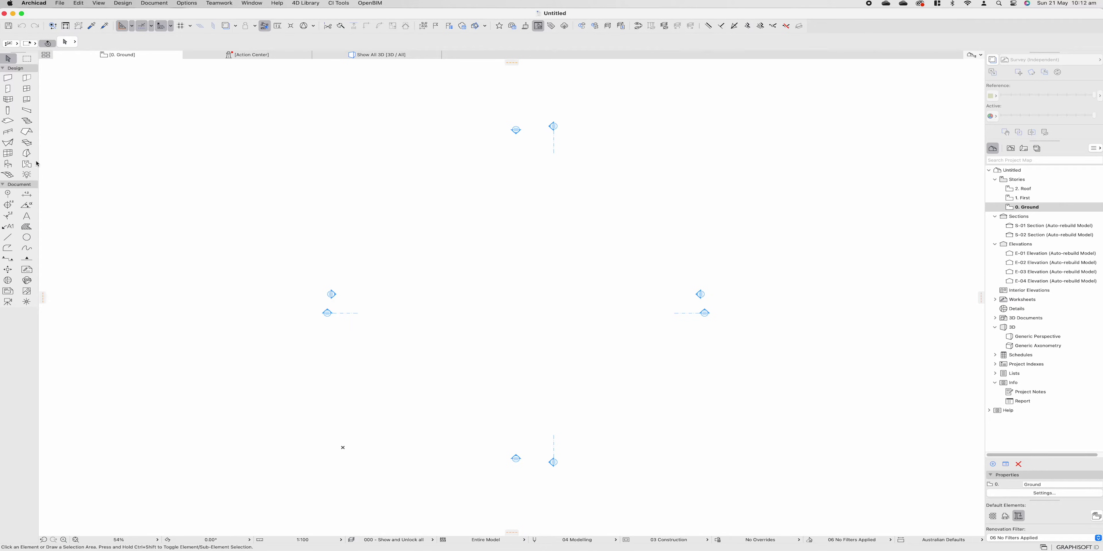
{"action": "left_click", "coordinate": [7, 79]}
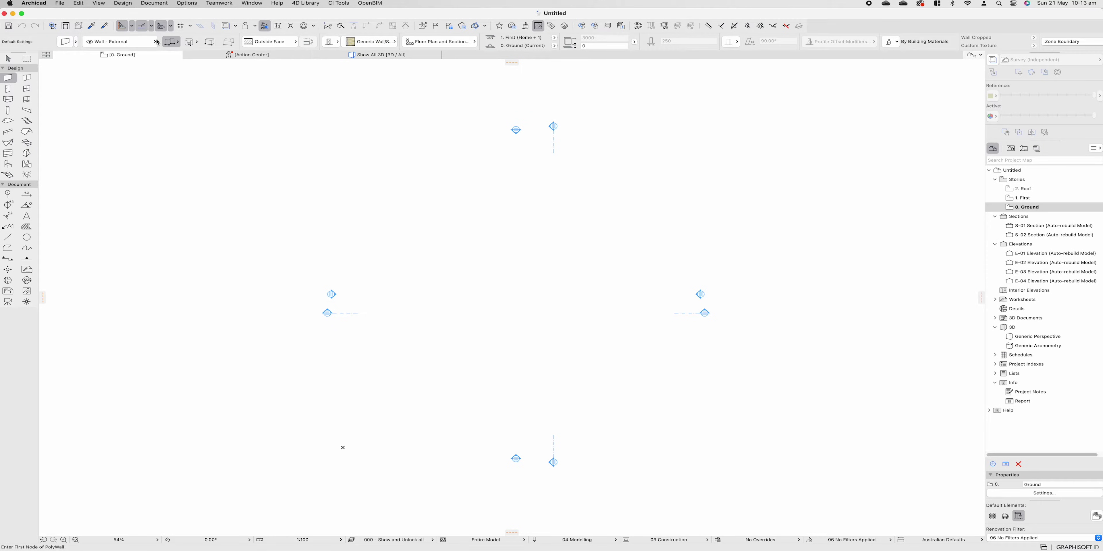
{"action": "left_click", "coordinate": [7, 78]}
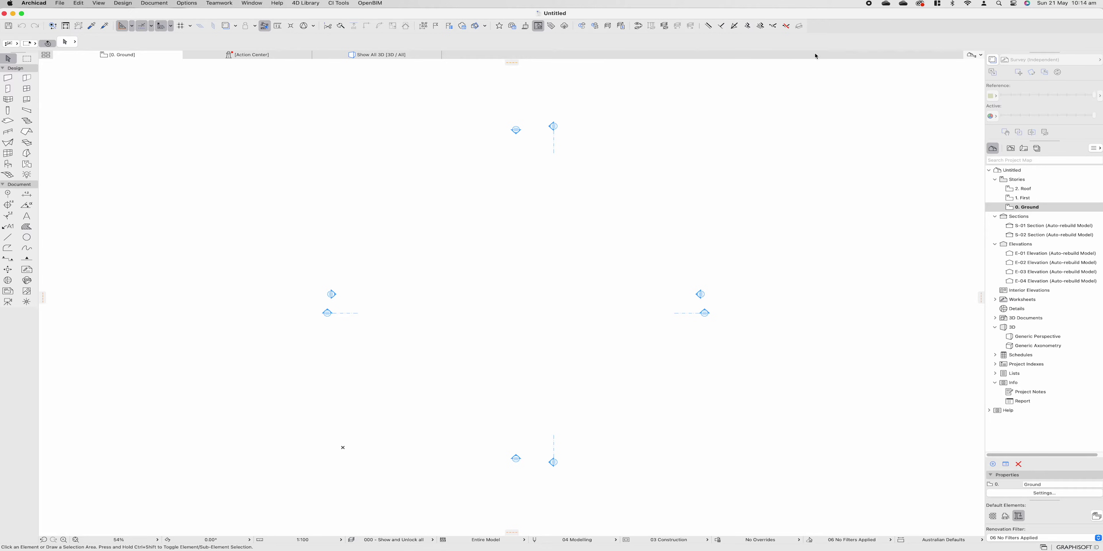
Move the Show All 3D tab, return to 0. Ground, and close the Action Center tab.
{"action": "mouse_move", "coordinate": [410, 55]}
{"action": "left_click_drag", "start_coordinate": [362, 54], "coordinate": [395, 58]}
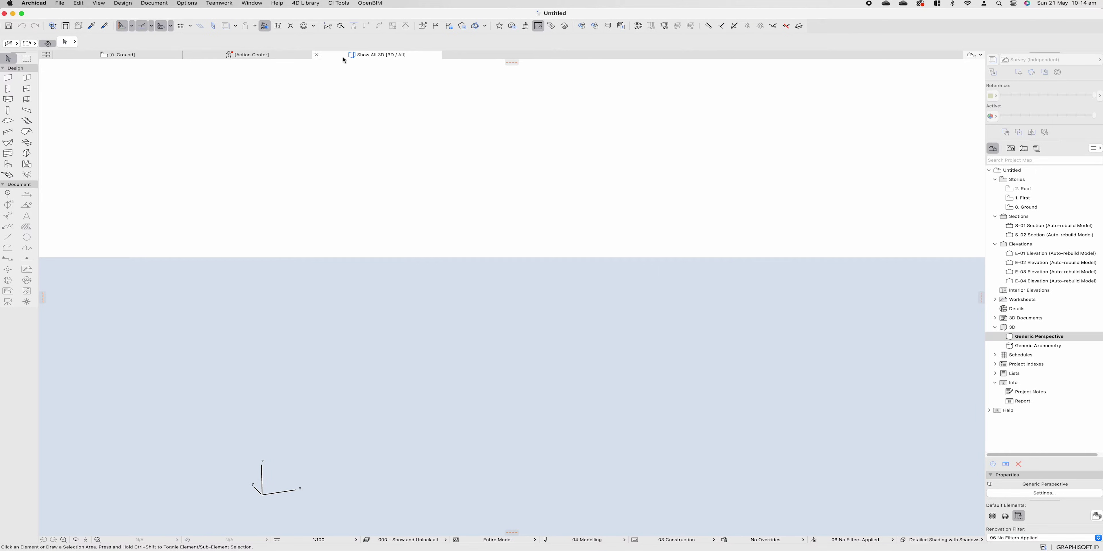
{"action": "left_click", "coordinate": [150, 55]}
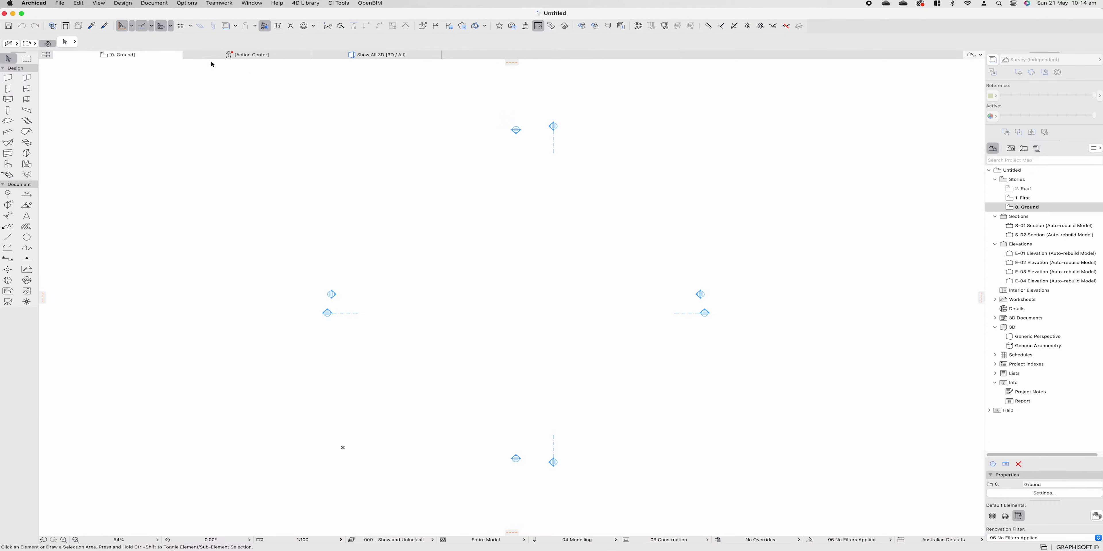
{"action": "left_click", "coordinate": [187, 54]}
Open the E-01 Elevation view from the Project Map, then close its tab.
{"action": "double_click", "coordinate": [1034, 254]}
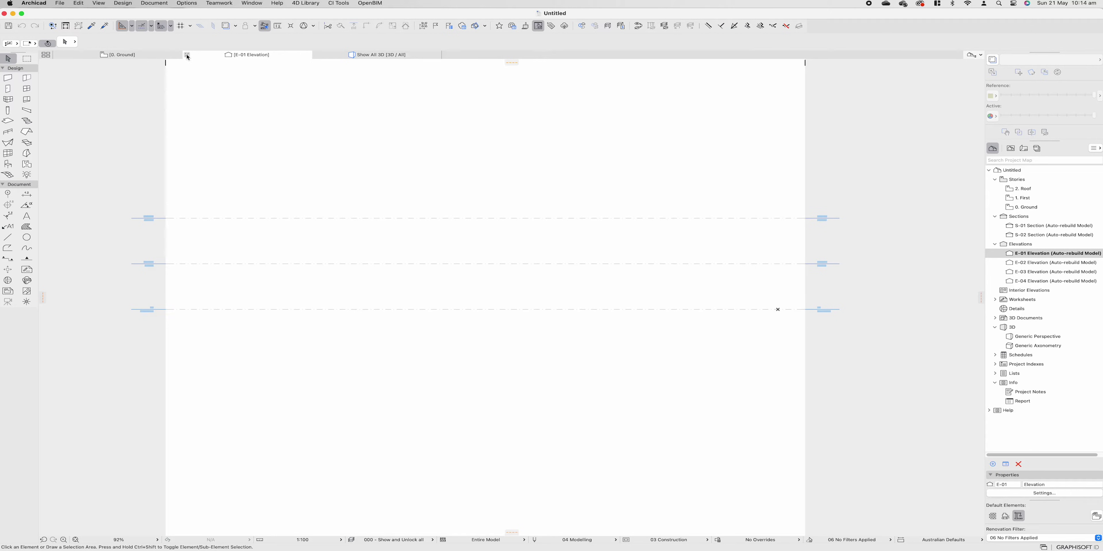
{"action": "left_click", "coordinate": [187, 55]}
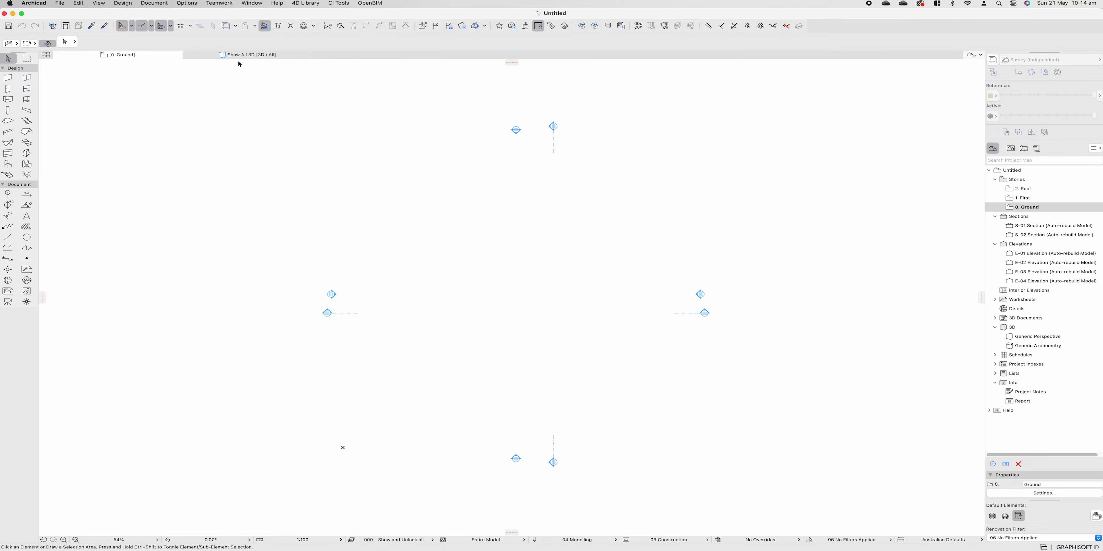
{"action": "mouse_move", "coordinate": [214, 55]}
{"action": "left_click", "coordinate": [1011, 148]}
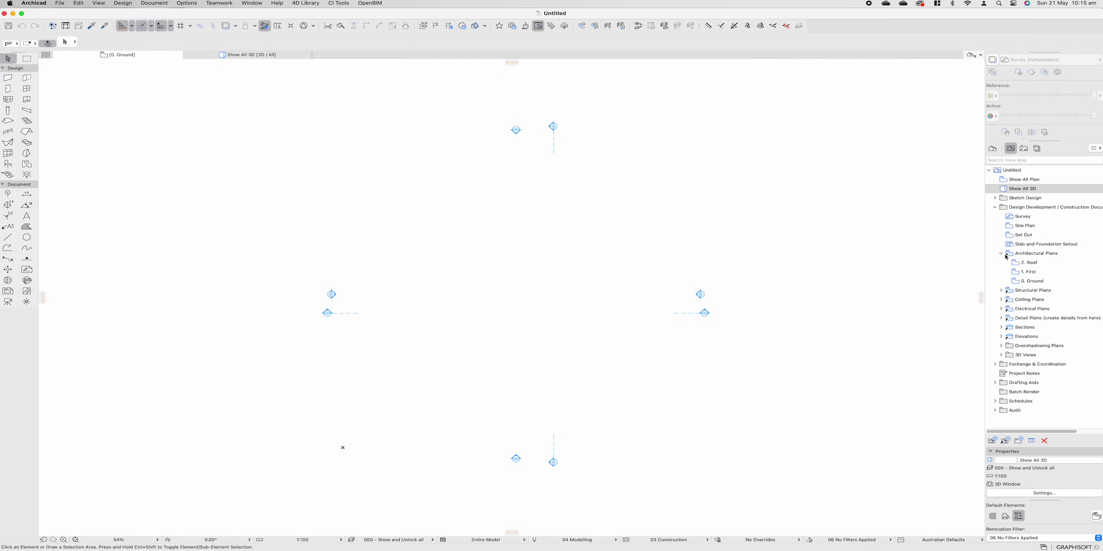
{"action": "left_click", "coordinate": [995, 207]}
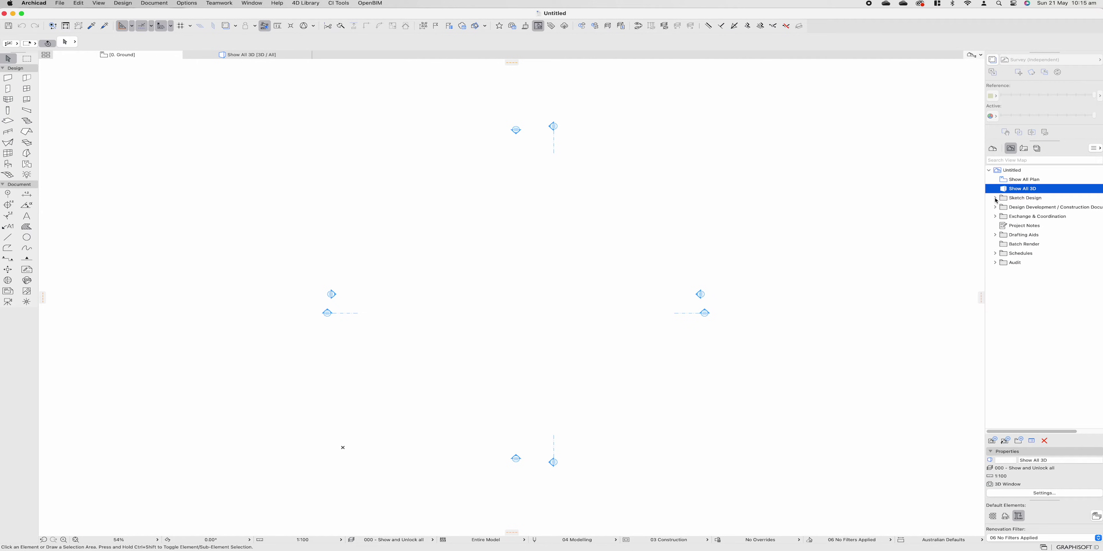
{"action": "left_click", "coordinate": [995, 198]}
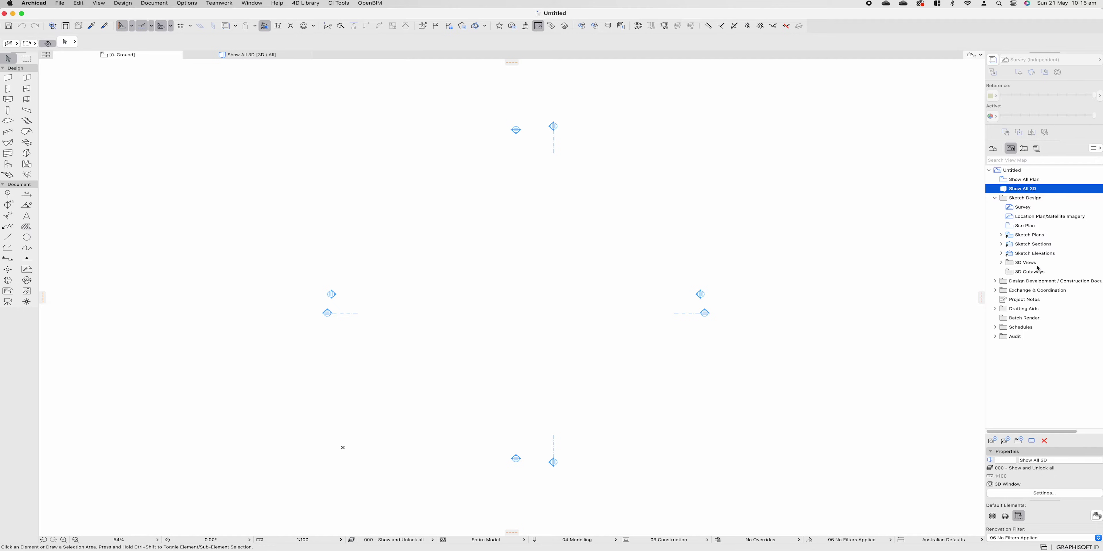
{"action": "left_click", "coordinate": [995, 198]}
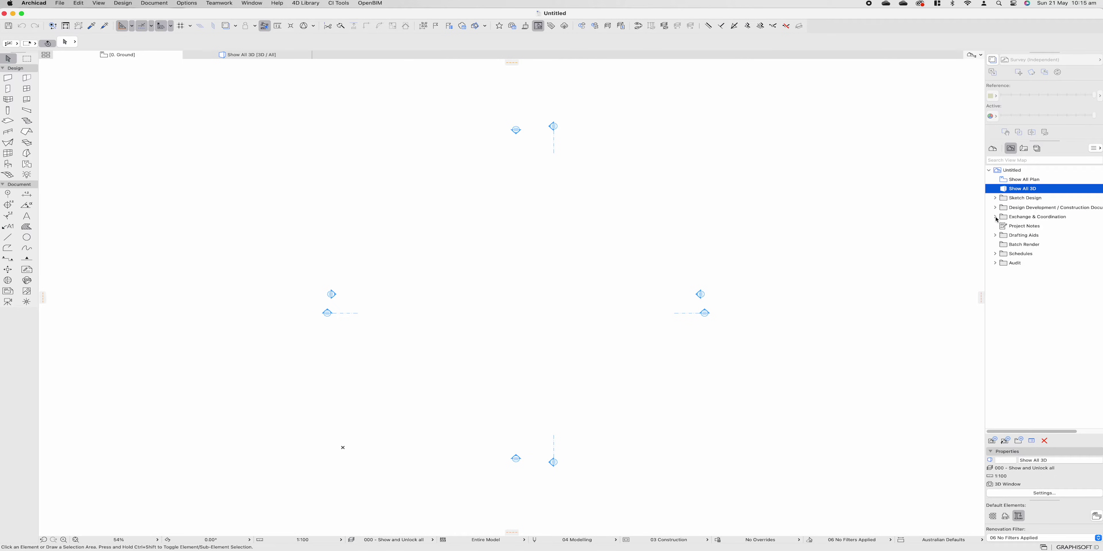
{"action": "left_click", "coordinate": [995, 207]}
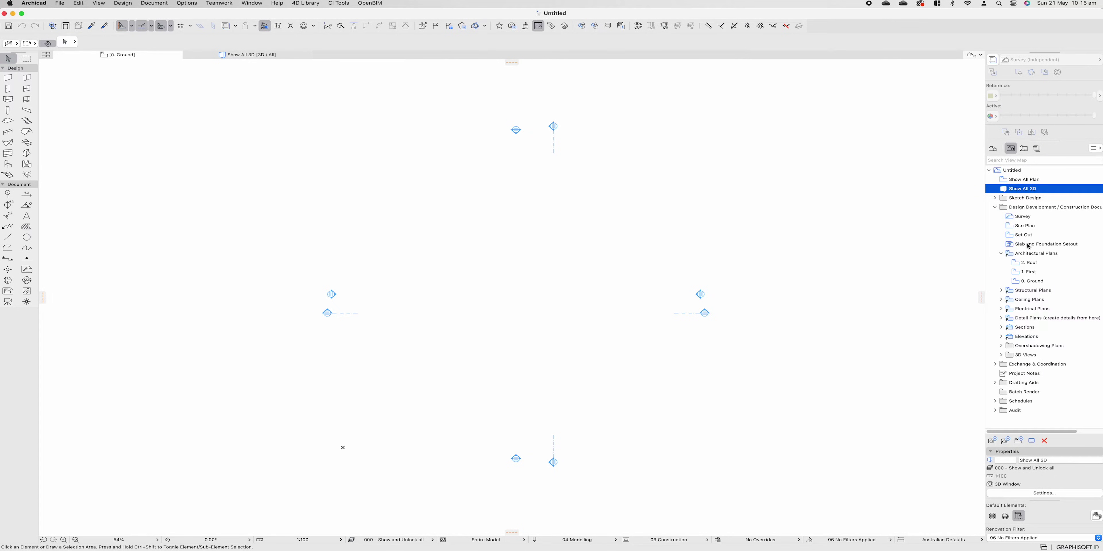
{"action": "left_click", "coordinate": [1001, 291]}
{"action": "left_click", "coordinate": [1001, 291]}
{"action": "left_click", "coordinate": [1001, 299]}
{"action": "left_click", "coordinate": [1001, 300]}
{"action": "left_click", "coordinate": [995, 207]}
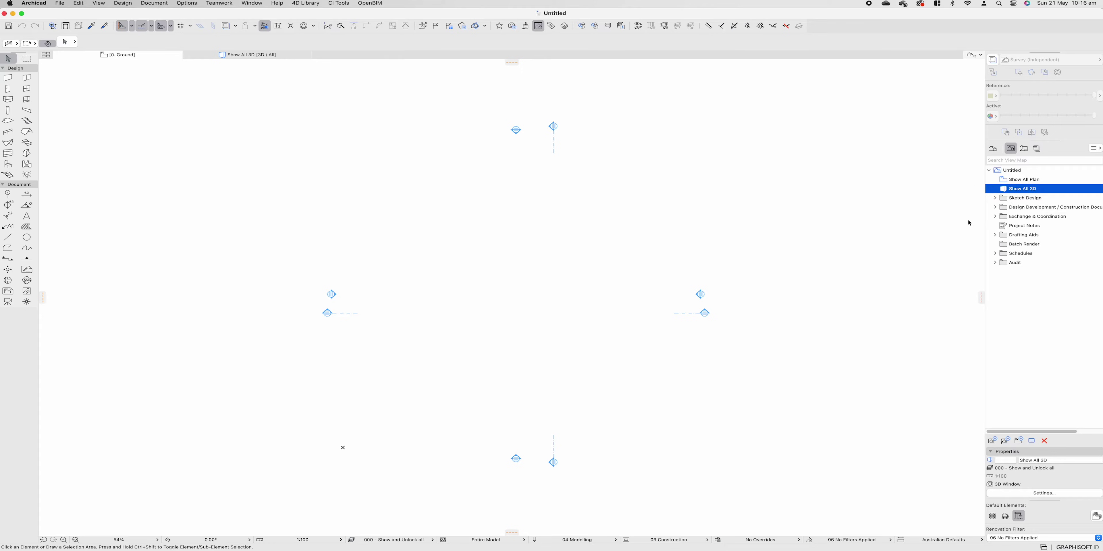
{"action": "left_click", "coordinate": [993, 149]}
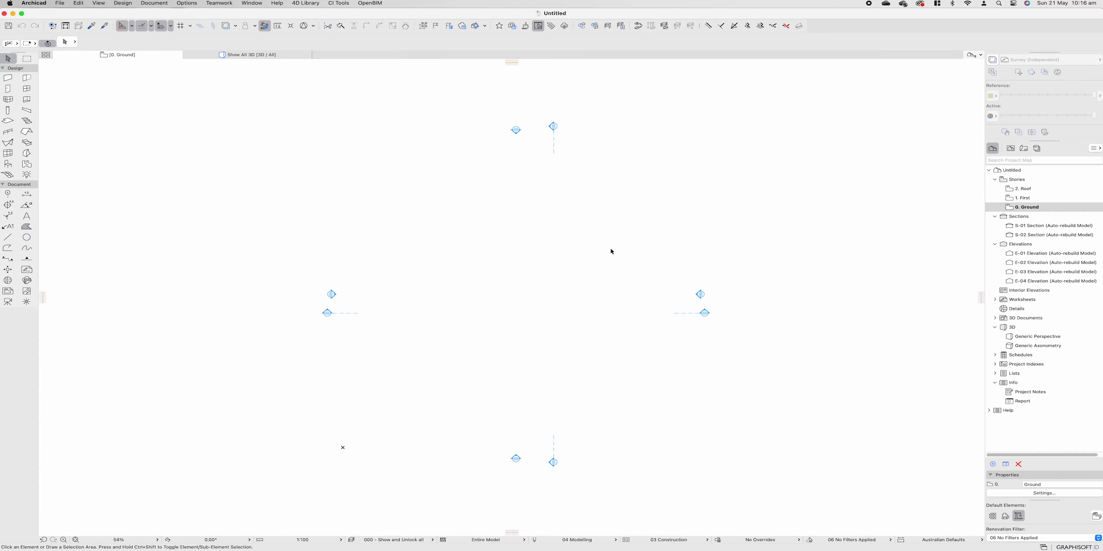
{"action": "key", "text": "super+l"}
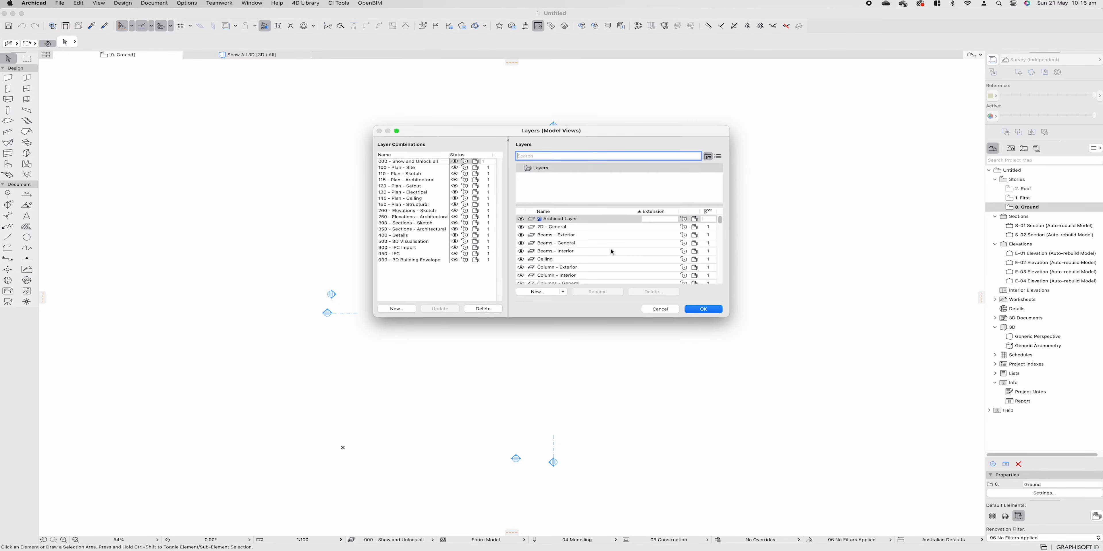
{"action": "left_click_drag", "start_coordinate": [728, 315], "coordinate": [880, 408]}
{"action": "left_click_drag", "start_coordinate": [646, 140], "coordinate": [550, 120]}
{"action": "left_click_drag", "start_coordinate": [788, 396], "coordinate": [894, 452]}
{"action": "scroll", "coordinate": [485, 279], "scroll_direction": "down", "scroll_amount": 5}
{"action": "scroll", "coordinate": [485, 279], "scroll_direction": "down", "scroll_amount": 10}
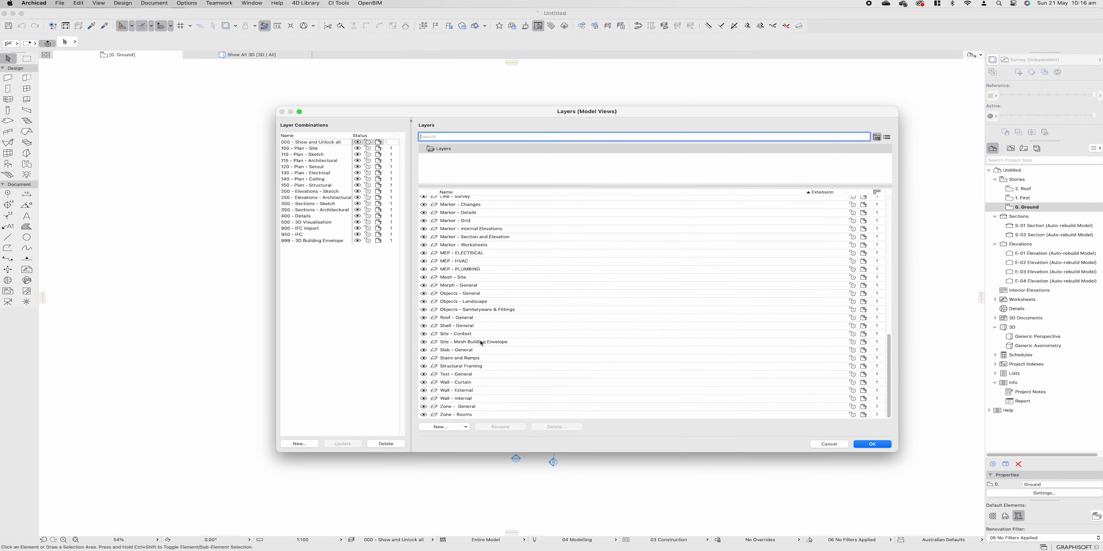
{"action": "scroll", "coordinate": [487, 392], "scroll_direction": "up", "scroll_amount": 10}
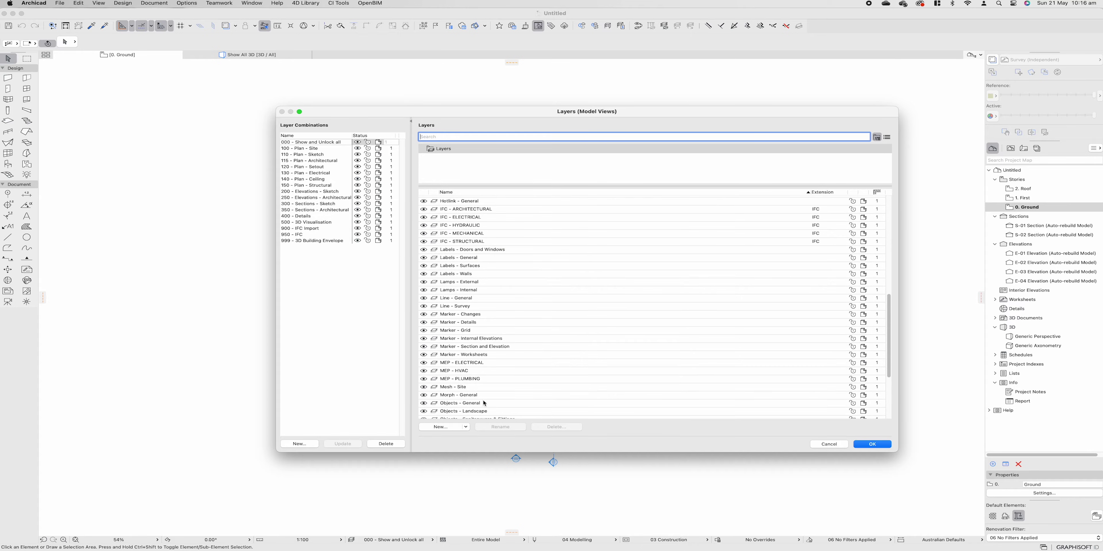
{"action": "scroll", "coordinate": [483, 401], "scroll_direction": "up", "scroll_amount": 5}
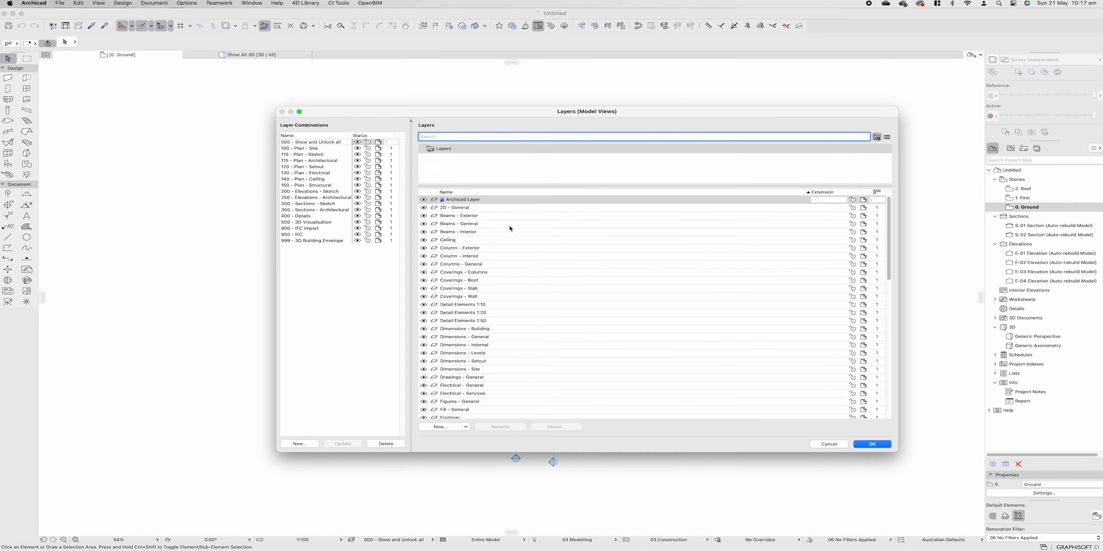
{"action": "left_click", "coordinate": [496, 217]}
{"action": "left_click", "coordinate": [471, 224]}
{"action": "left_click", "coordinate": [492, 232]}
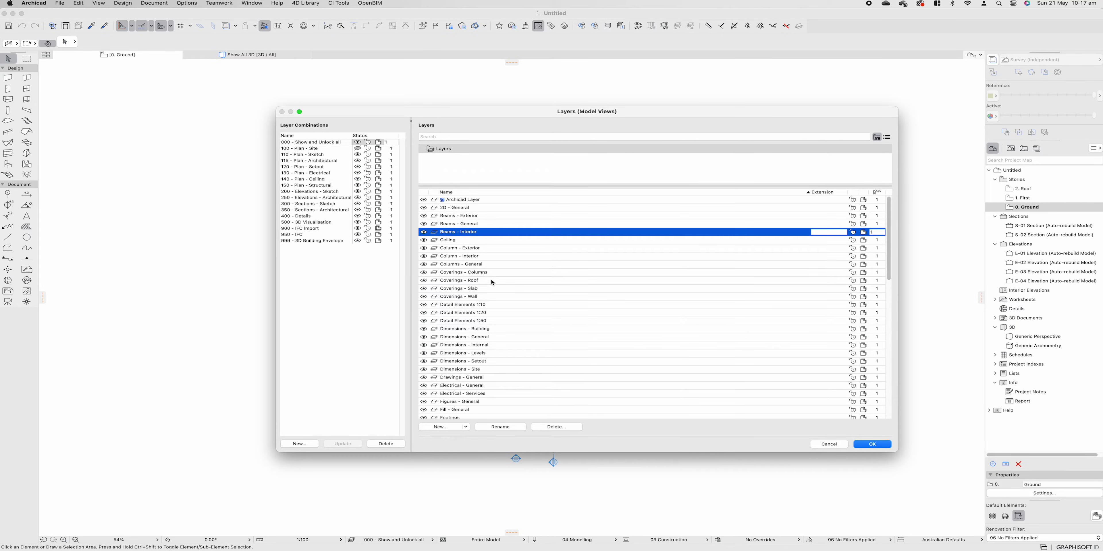
{"action": "left_click", "coordinate": [330, 264]}
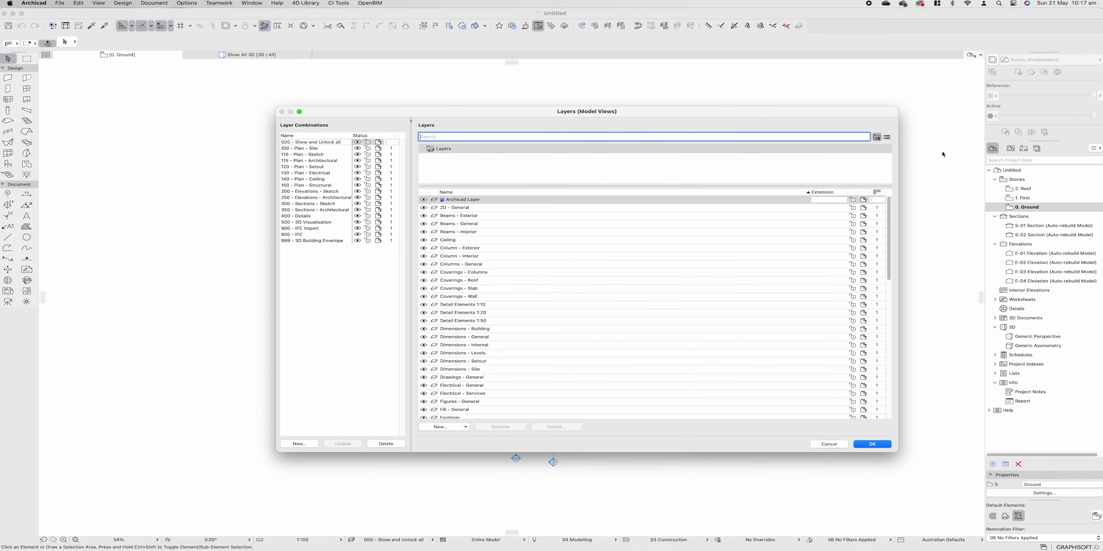
Switch the Navigator to View Map, expand Sketch Design, and review the Site Plan view settings.
{"action": "key", "text": "Escape"}
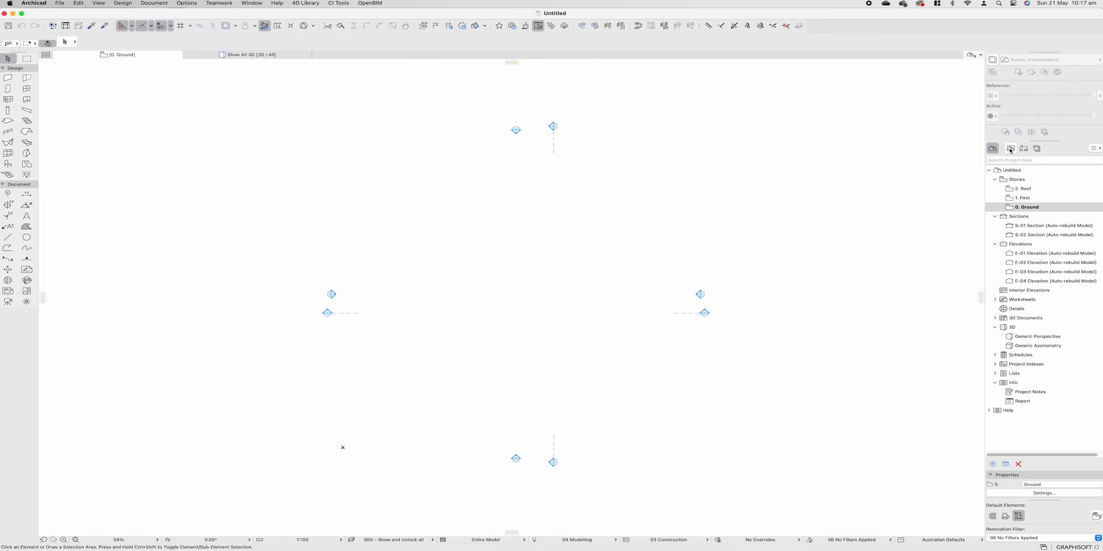
{"action": "left_click", "coordinate": [1010, 149]}
{"action": "left_click", "coordinate": [1004, 199]}
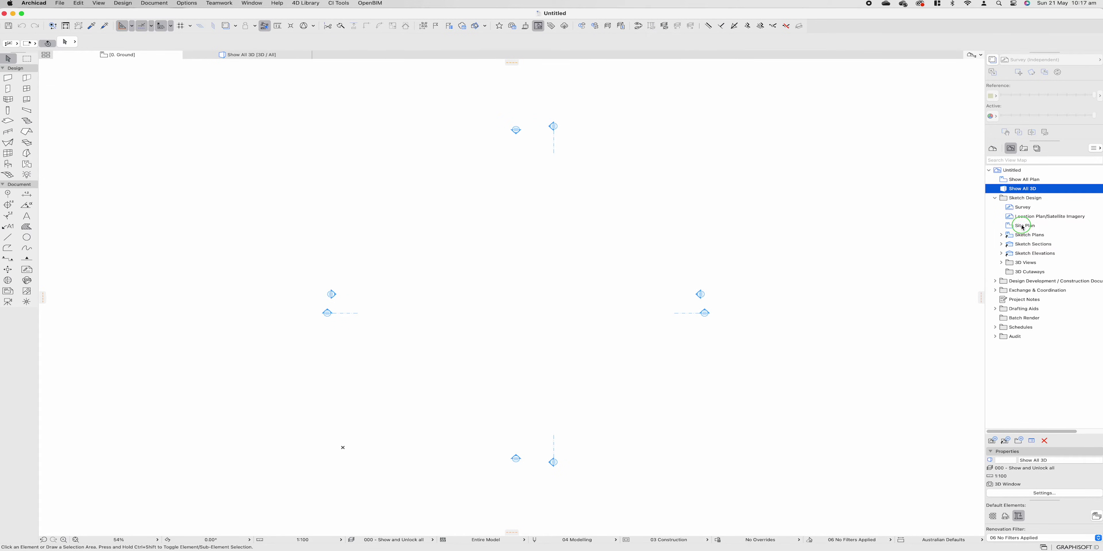
{"action": "right_click", "coordinate": [1018, 230]}
{"action": "left_click", "coordinate": [1002, 355]}
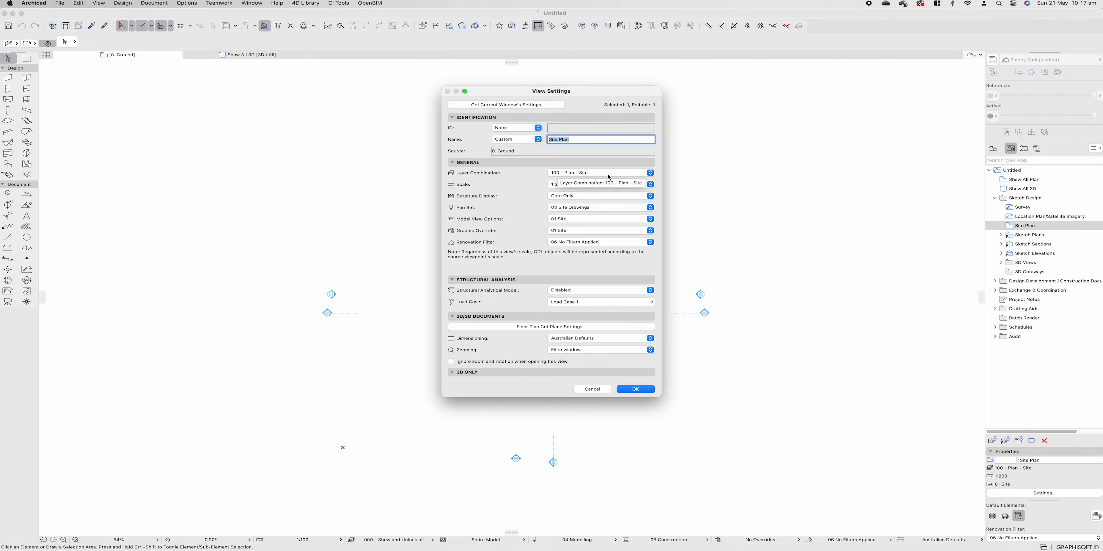
{"action": "key", "text": "Return"}
{"action": "key", "text": "super+l"}
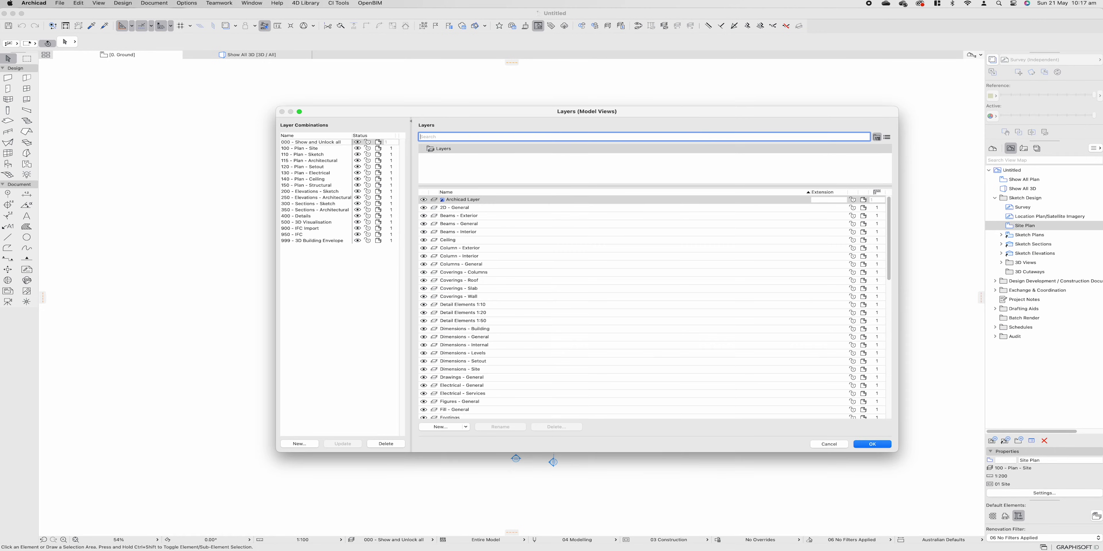
{"action": "left_click", "coordinate": [286, 148]}
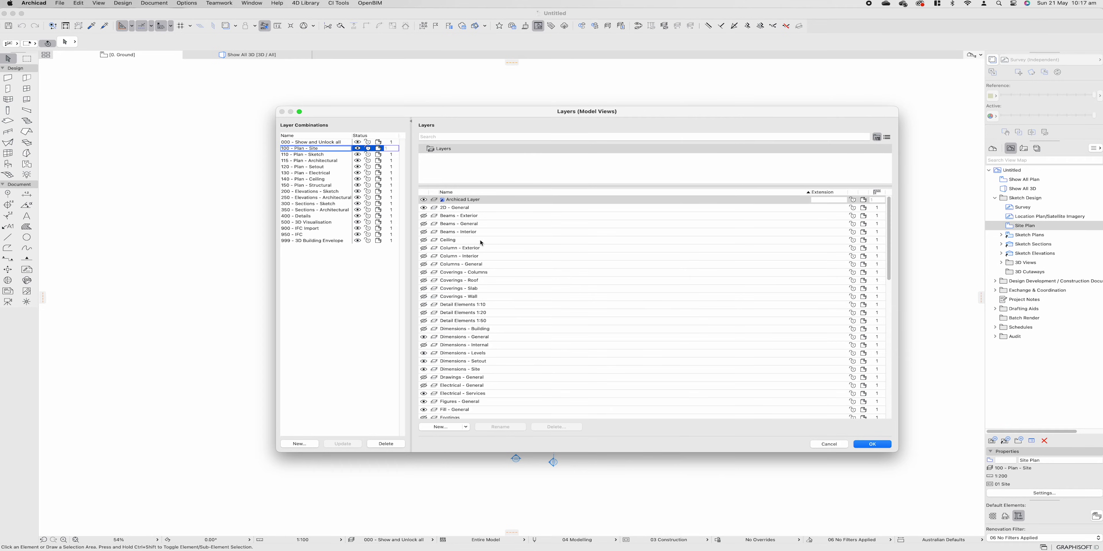
{"action": "scroll", "coordinate": [488, 335], "scroll_direction": "down", "scroll_amount": 5}
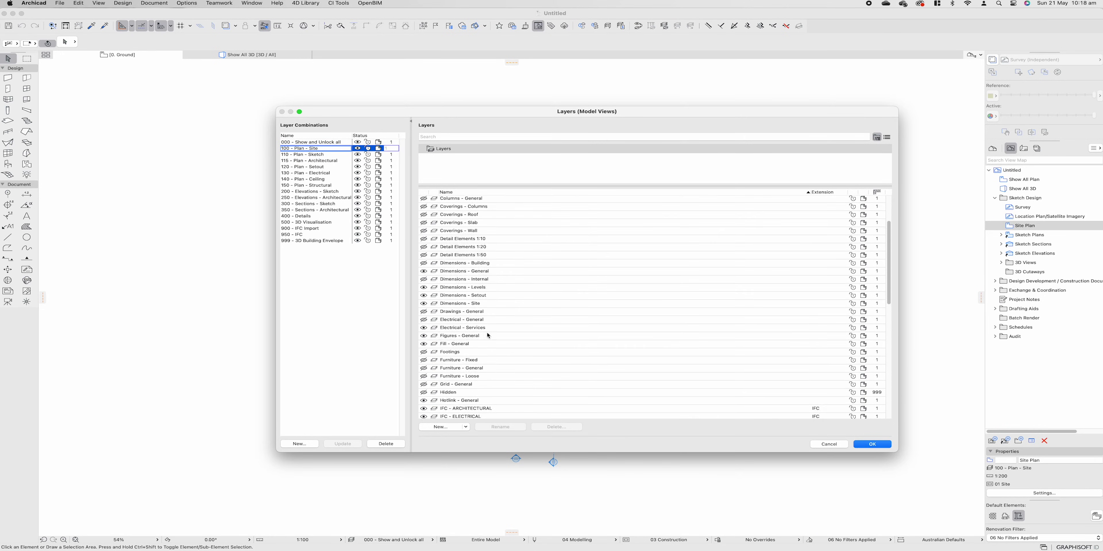
{"action": "scroll", "coordinate": [487, 335], "scroll_direction": "up", "scroll_amount": 2}
{"action": "left_click", "coordinate": [330, 154]}
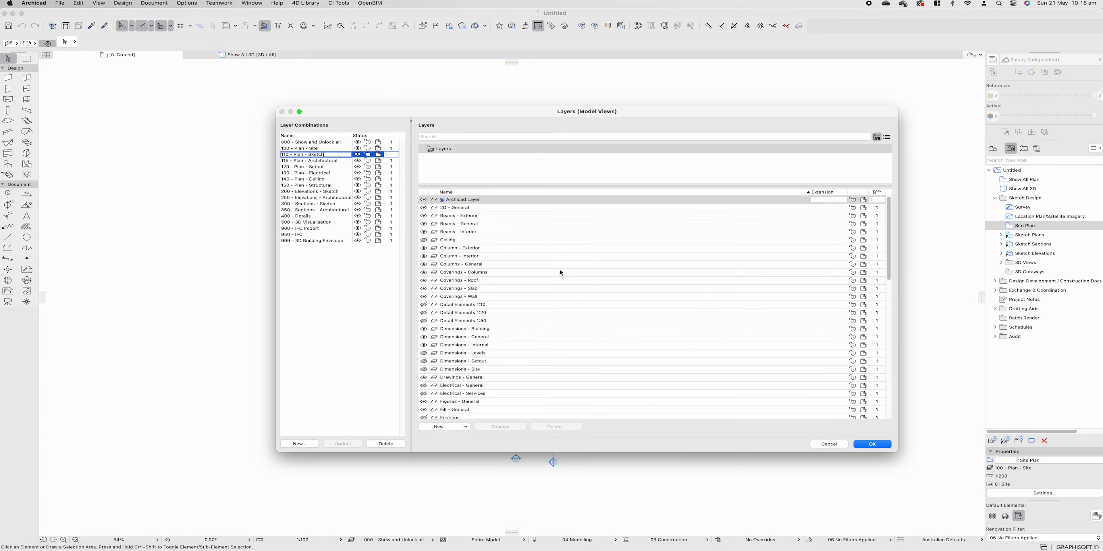
{"action": "left_click", "coordinate": [326, 148]}
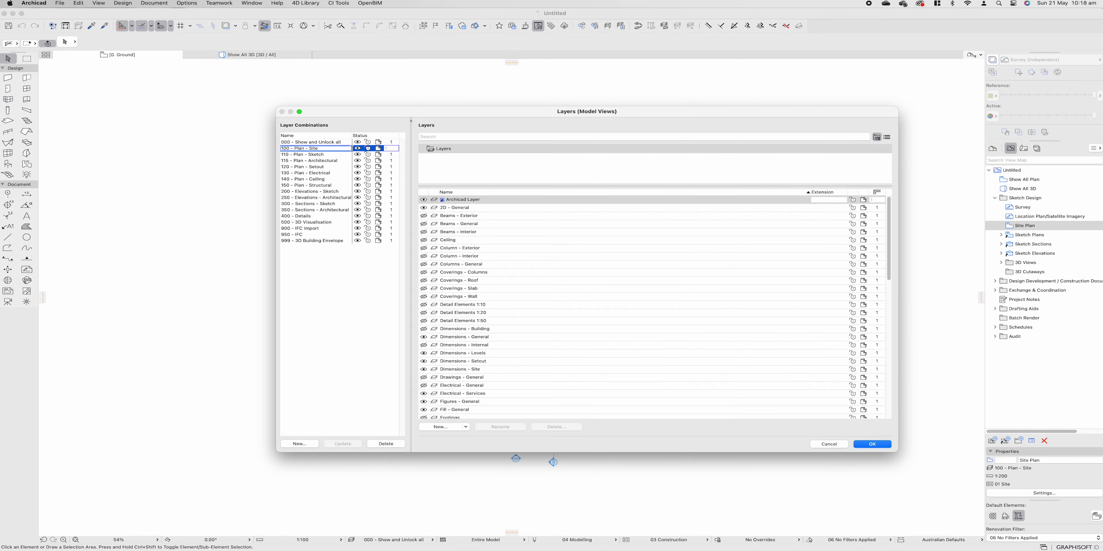
{"action": "left_click", "coordinate": [424, 241]}
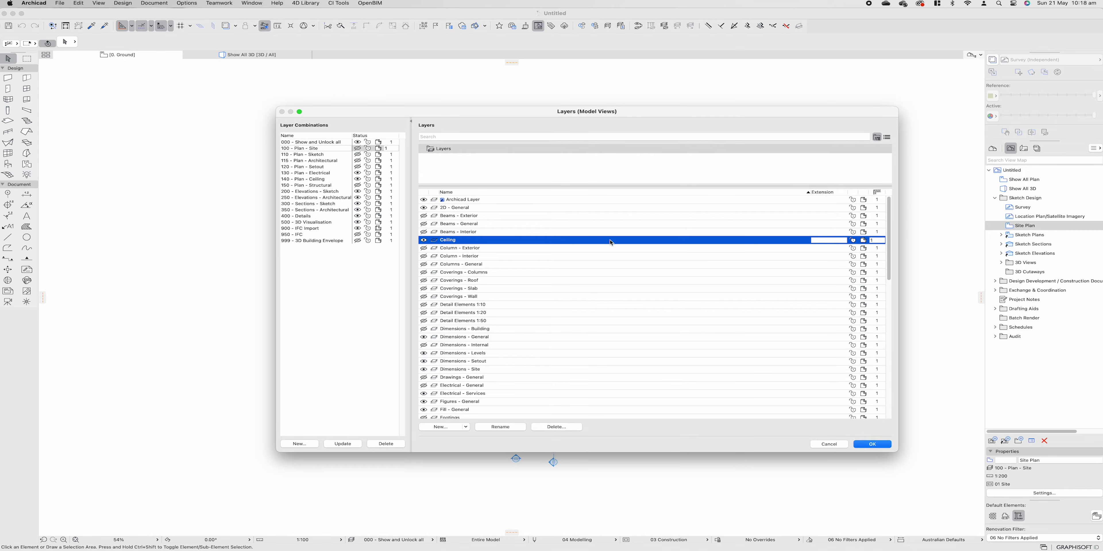
{"action": "left_click", "coordinate": [829, 444]}
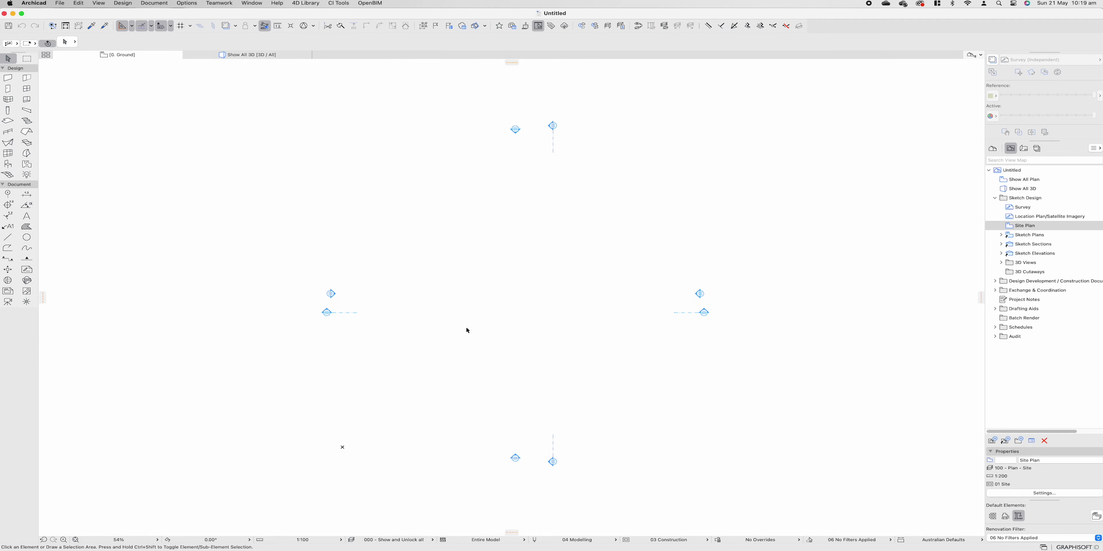
Select the A300/E-01 elevation marker to review its info box settings.
{"action": "scroll", "coordinate": [537, 128], "scroll_direction": "up", "scroll_amount": 5}
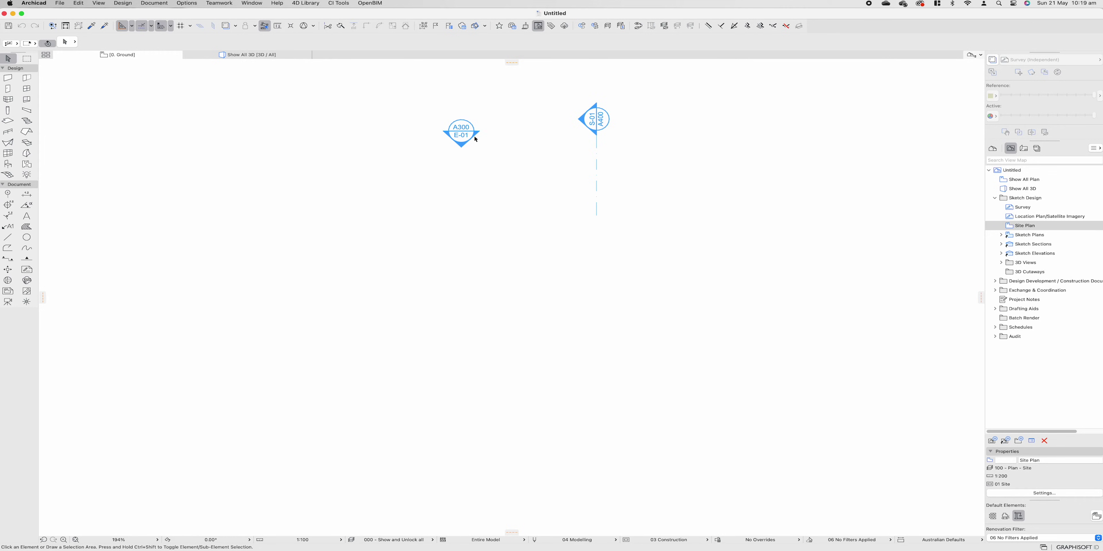
{"action": "left_click_drag", "start_coordinate": [487, 113], "coordinate": [438, 166]}
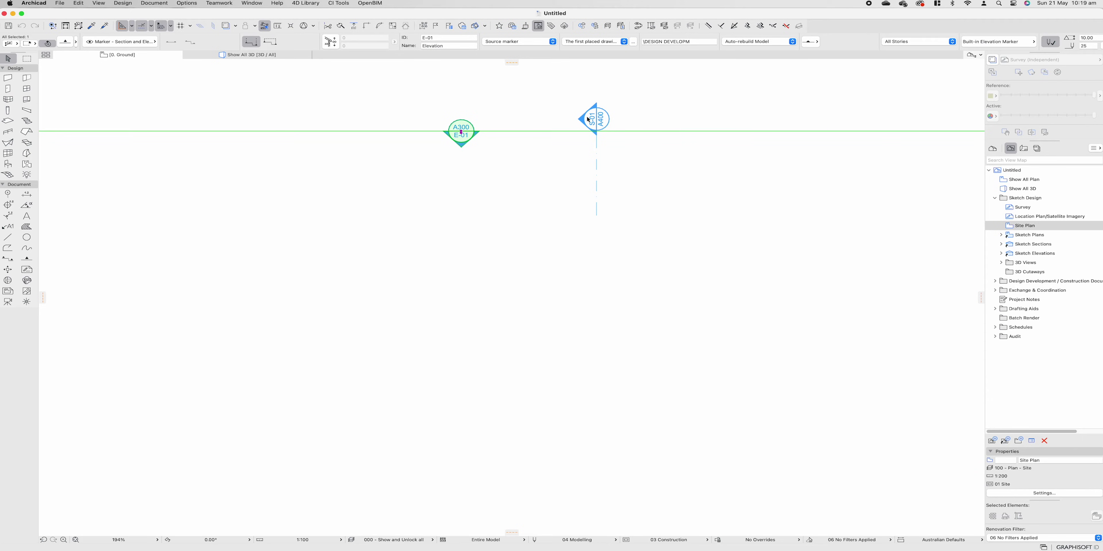
{"action": "left_click", "coordinate": [610, 115]}
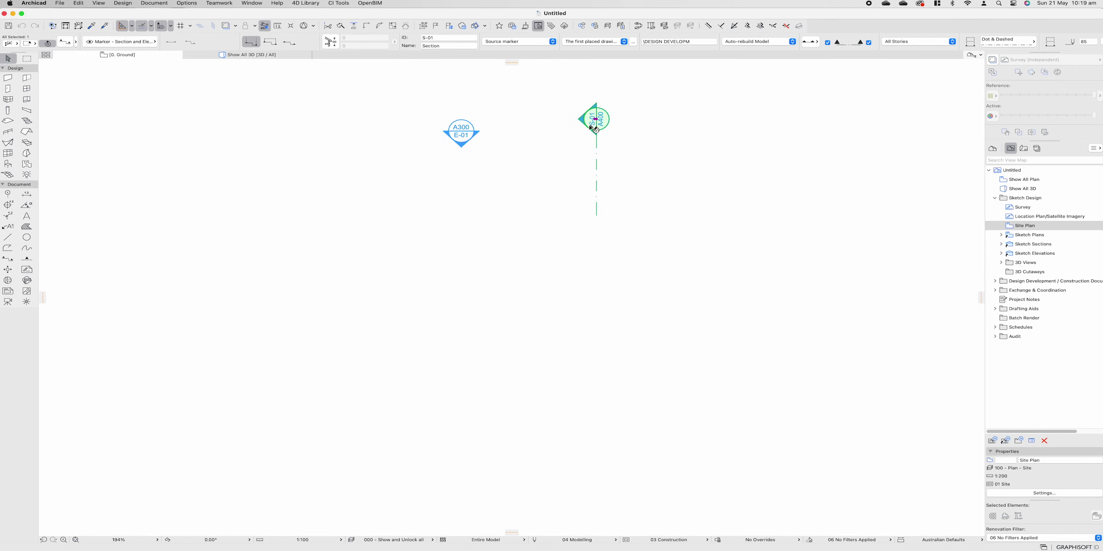
{"action": "key", "text": "Escape"}
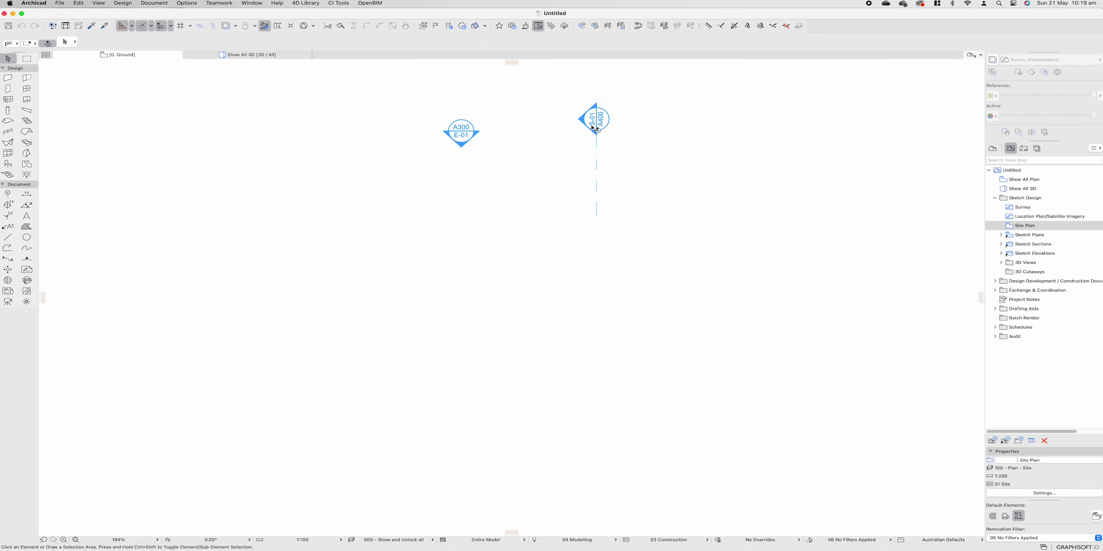
{"action": "scroll", "coordinate": [513, 120], "scroll_direction": "down", "scroll_amount": 5}
{"action": "left_click", "coordinate": [508, 115]}
{"action": "left_click", "coordinate": [485, 131]}
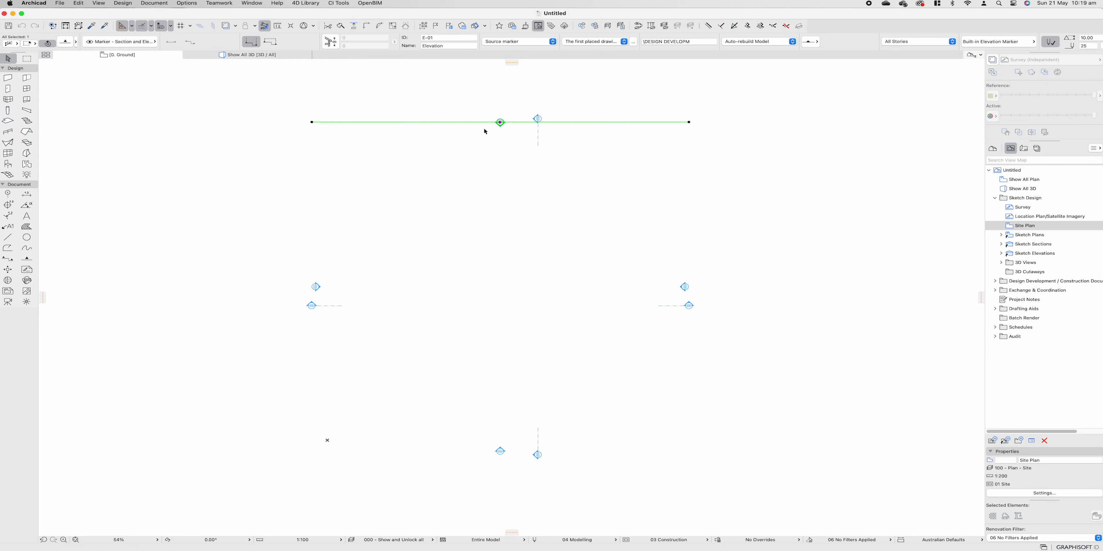
{"action": "key", "text": "Escape"}
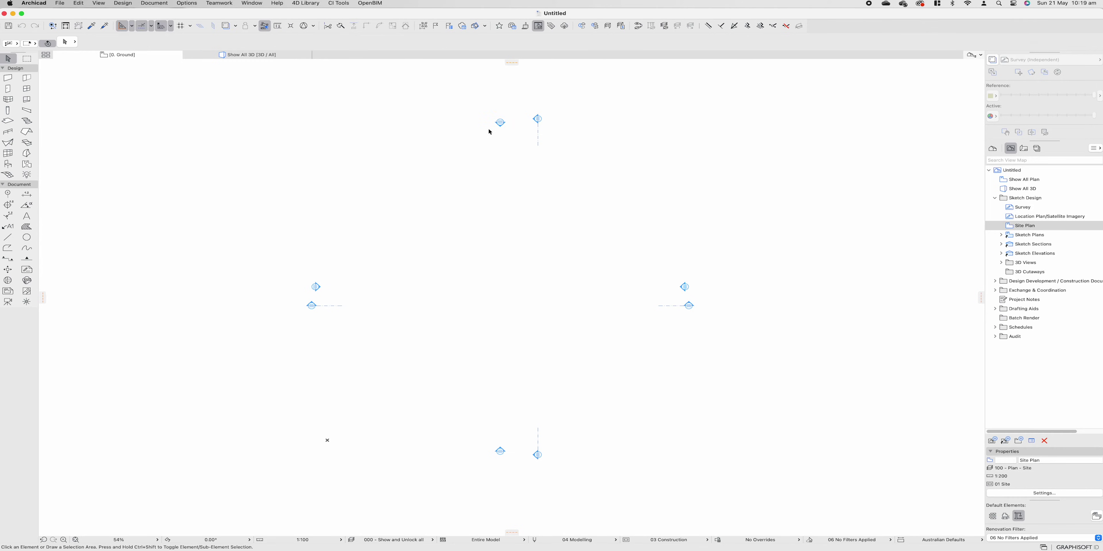
Select the S-01 section marker and compare its settings with the elevation marker's.
{"action": "left_click", "coordinate": [537, 118]}
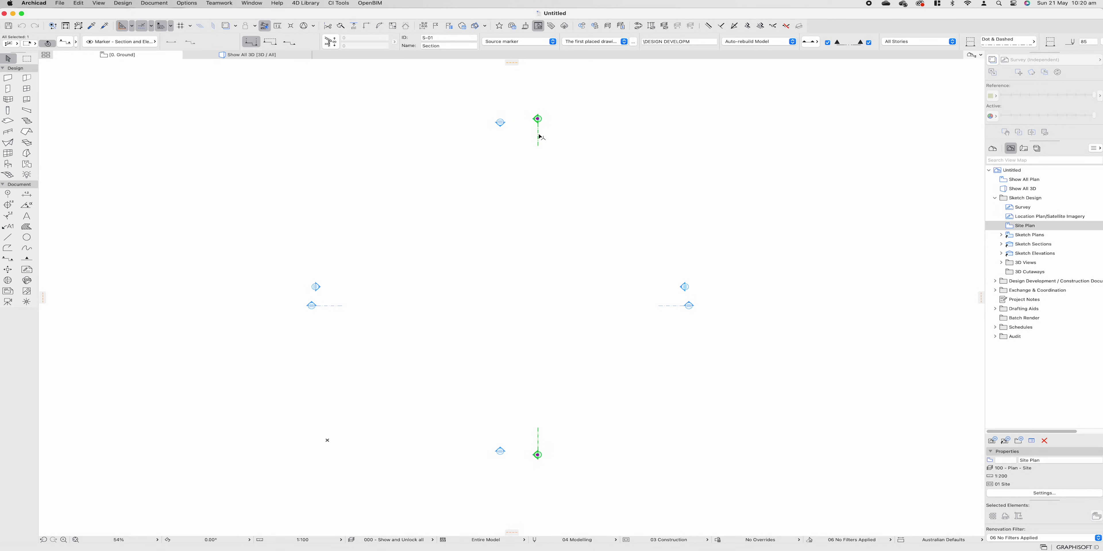
{"action": "mouse_move", "coordinate": [539, 136]}
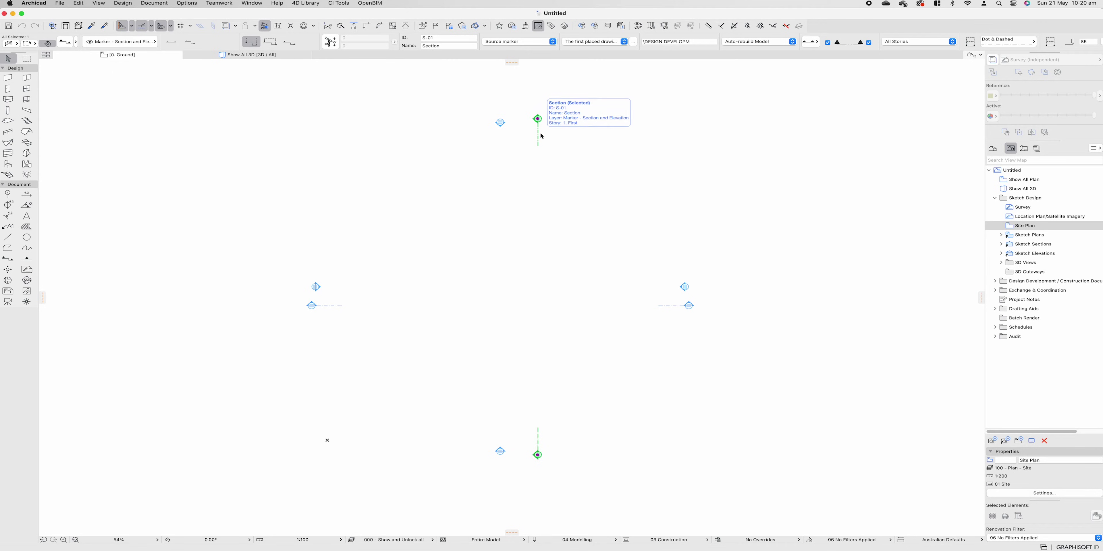
{"action": "key", "text": "Escape"}
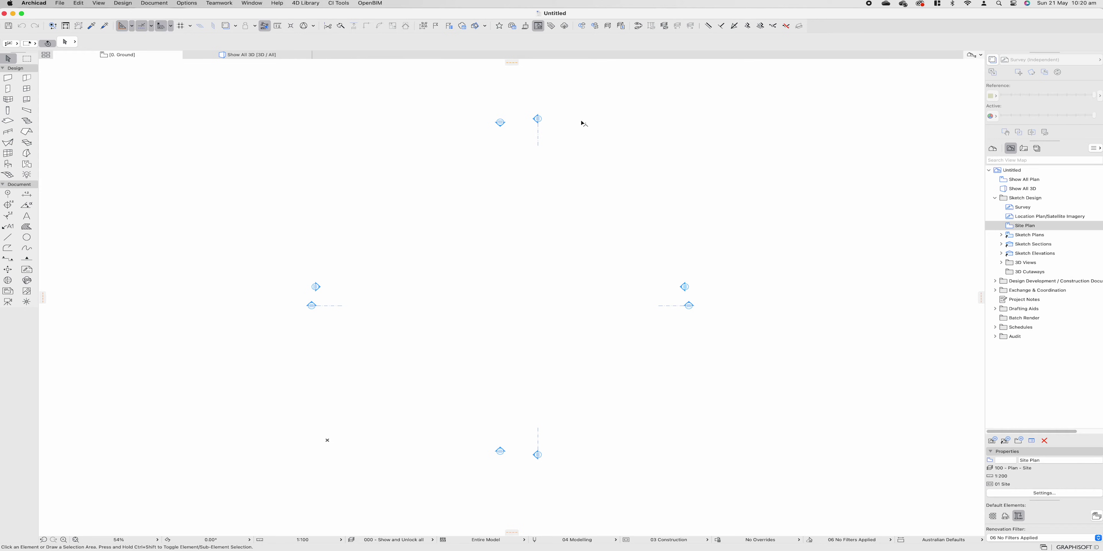
{"action": "left_click", "coordinate": [500, 122]}
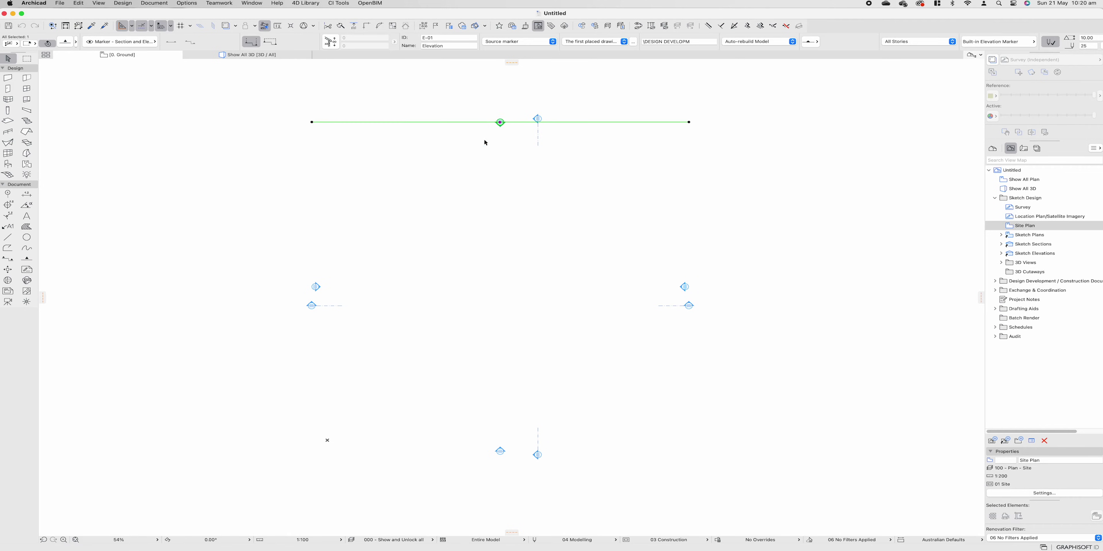
{"action": "left_click", "coordinate": [537, 118]}
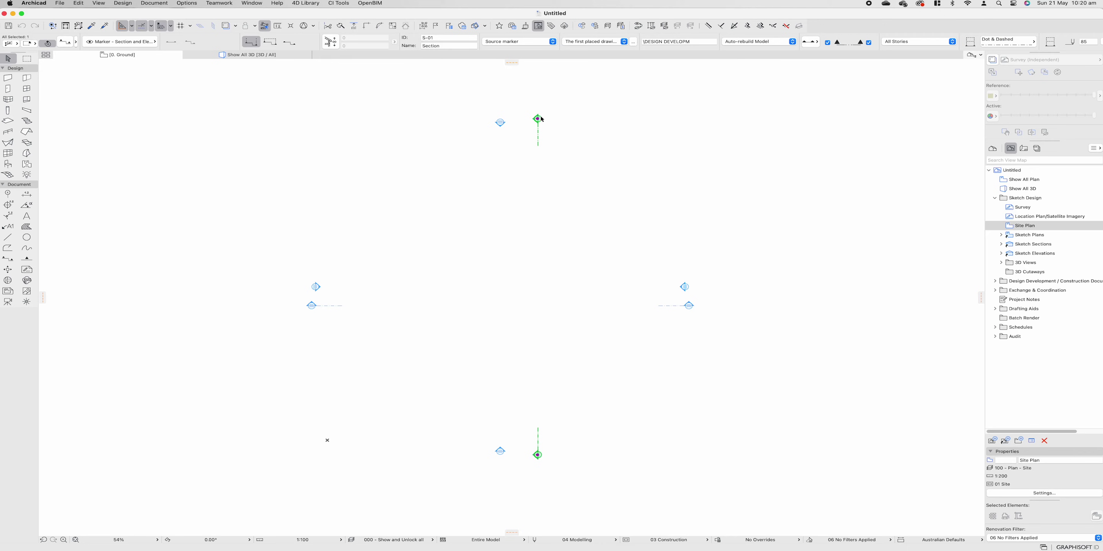
Clear the marker selection and open the status-bar drawing scale list.
{"action": "key", "text": "Escape"}
{"action": "scroll", "coordinate": [411, 343], "scroll_direction": "up", "scroll_amount": 1}
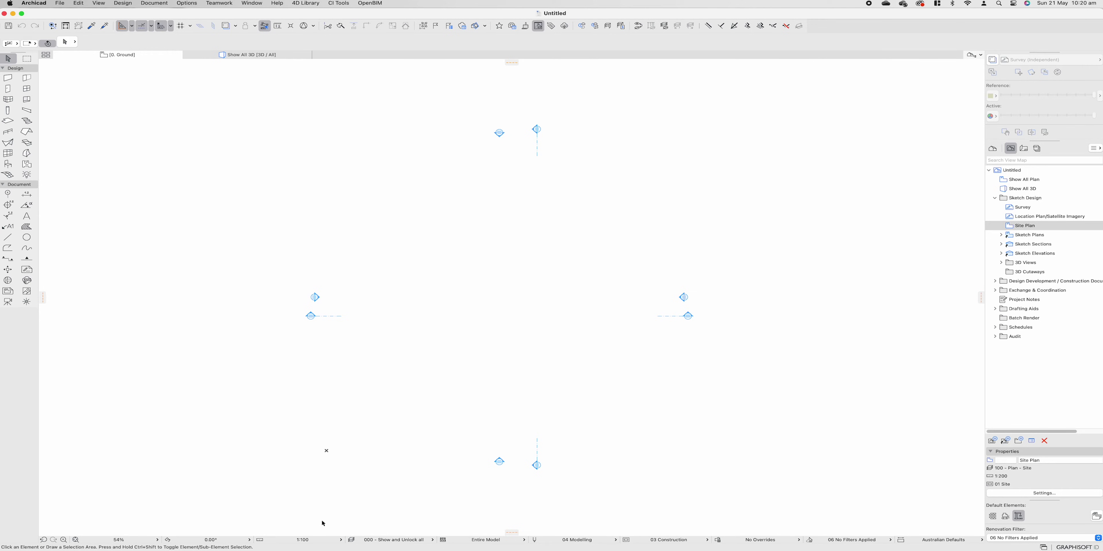
{"action": "left_click", "coordinate": [300, 539]}
{"action": "left_click", "coordinate": [313, 541]}
{"action": "left_click", "coordinate": [316, 541]}
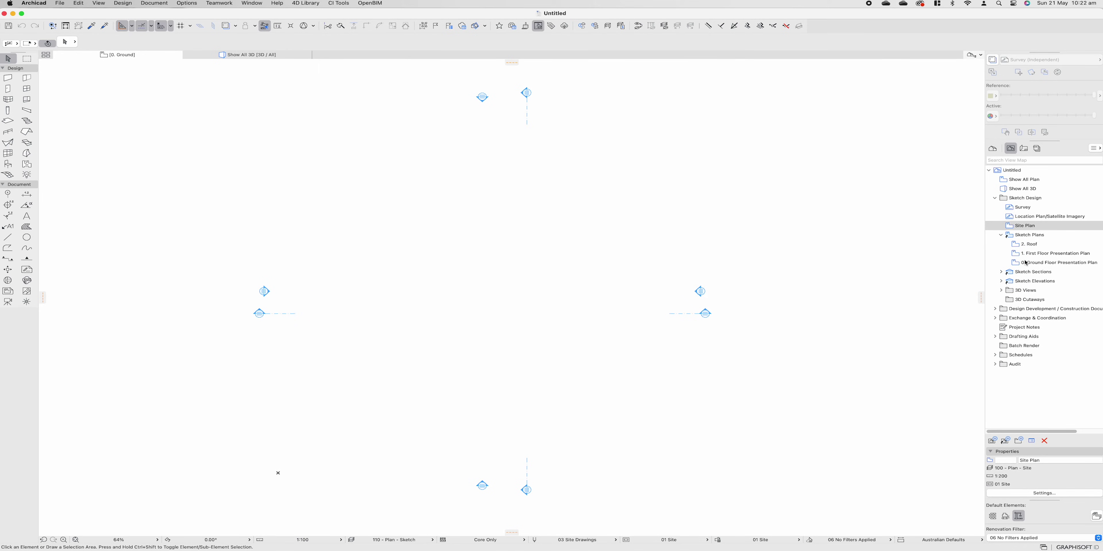
Open the 0. Ground Floor Presentation Plan view and set its scale to 1:100.
{"action": "double_click", "coordinate": [1053, 262]}
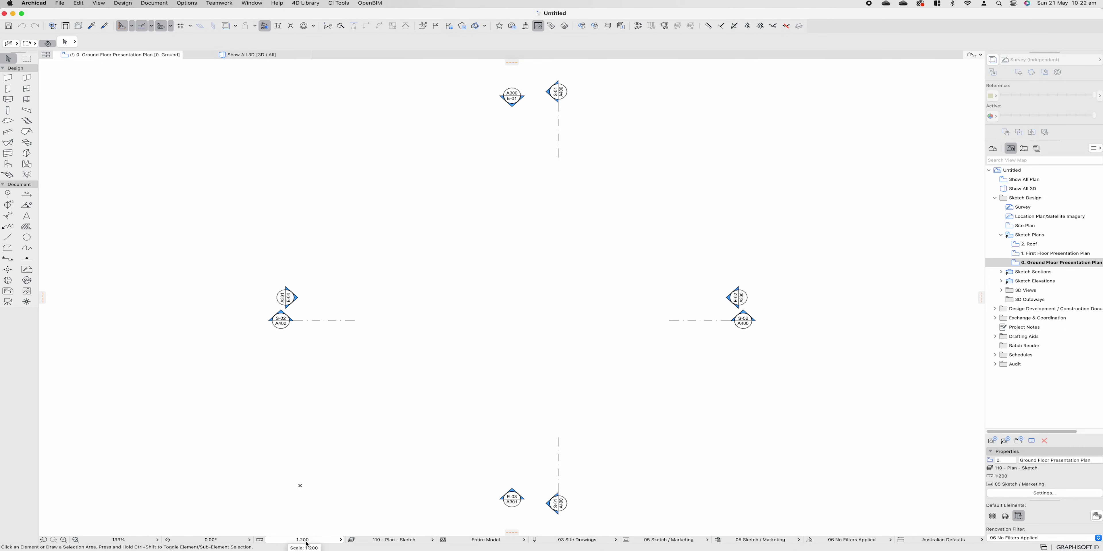
{"action": "left_click", "coordinate": [325, 542]}
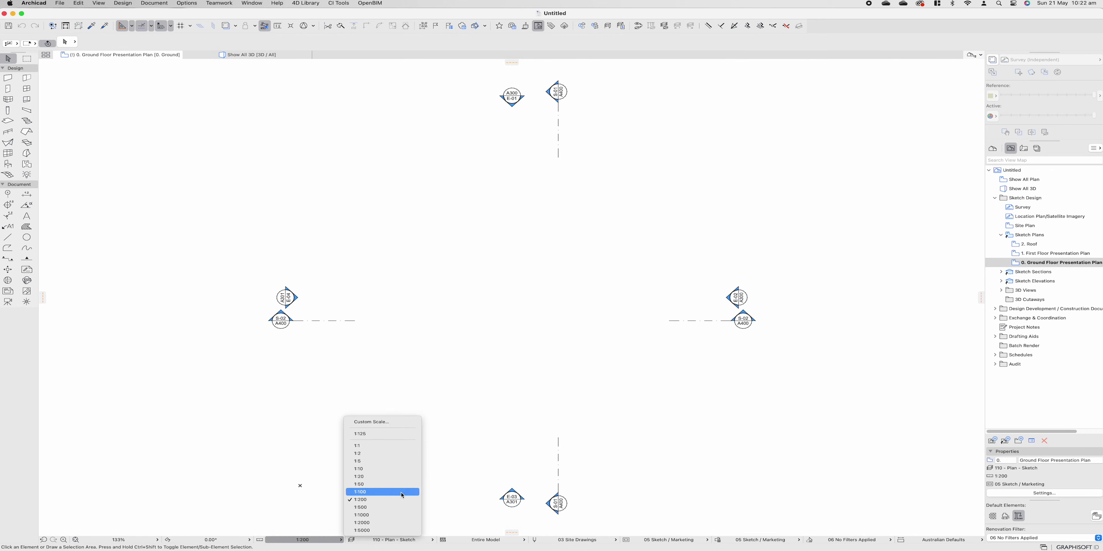
{"action": "left_click", "coordinate": [451, 485]}
{"action": "scroll", "coordinate": [535, 421], "scroll_direction": "down", "scroll_amount": 5}
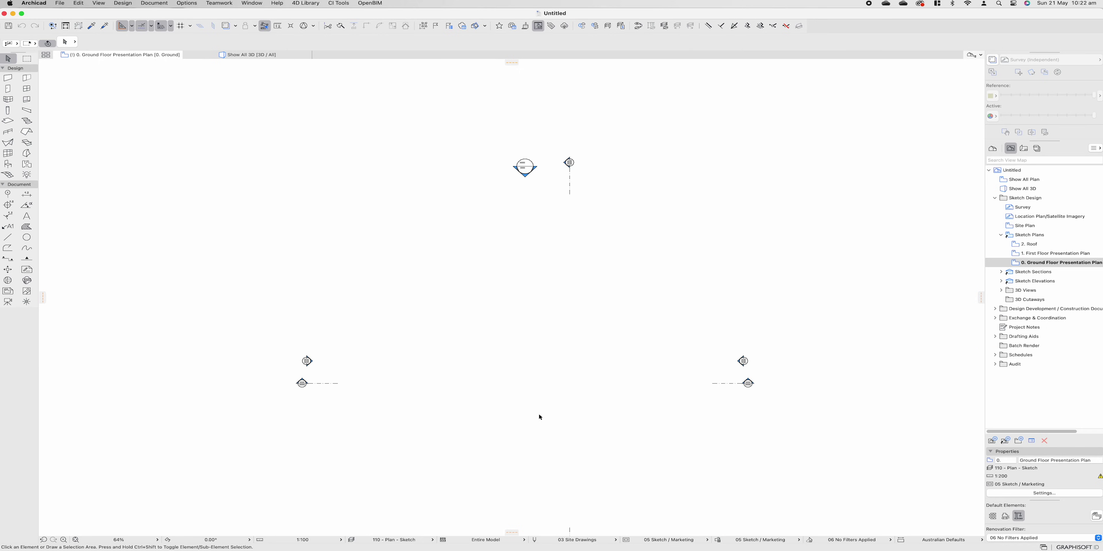
{"action": "middle_click_drag", "start_coordinate": [539, 413], "coordinate": [546, 356]}
{"action": "scroll", "coordinate": [548, 356], "scroll_direction": "down", "scroll_amount": 2}
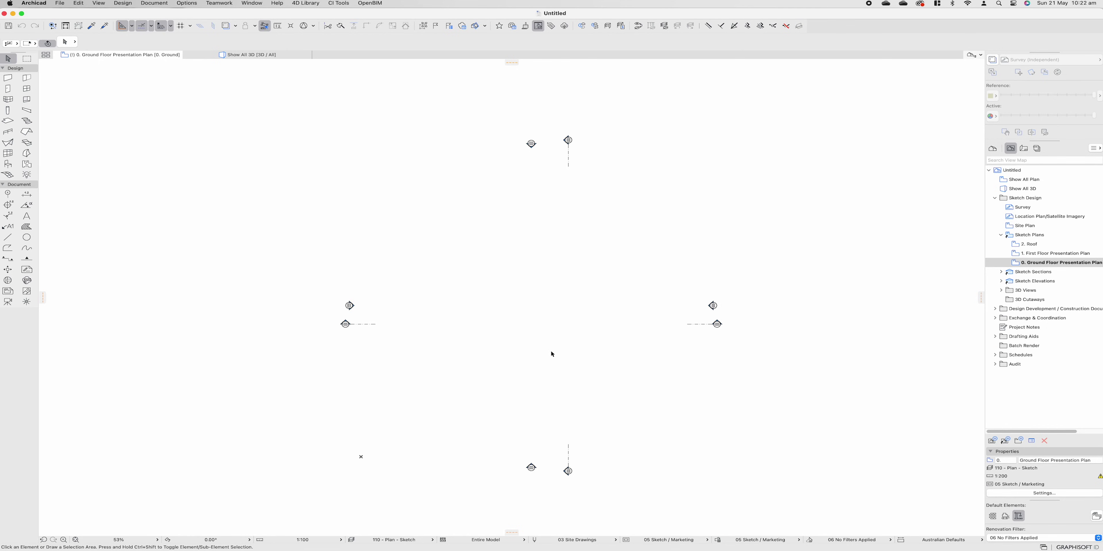
Visit the First Floor Presentation Plan and return, then reapply 1:100 to the Ground Floor plan.
{"action": "left_click", "coordinate": [1077, 254]}
{"action": "left_click", "coordinate": [1049, 264]}
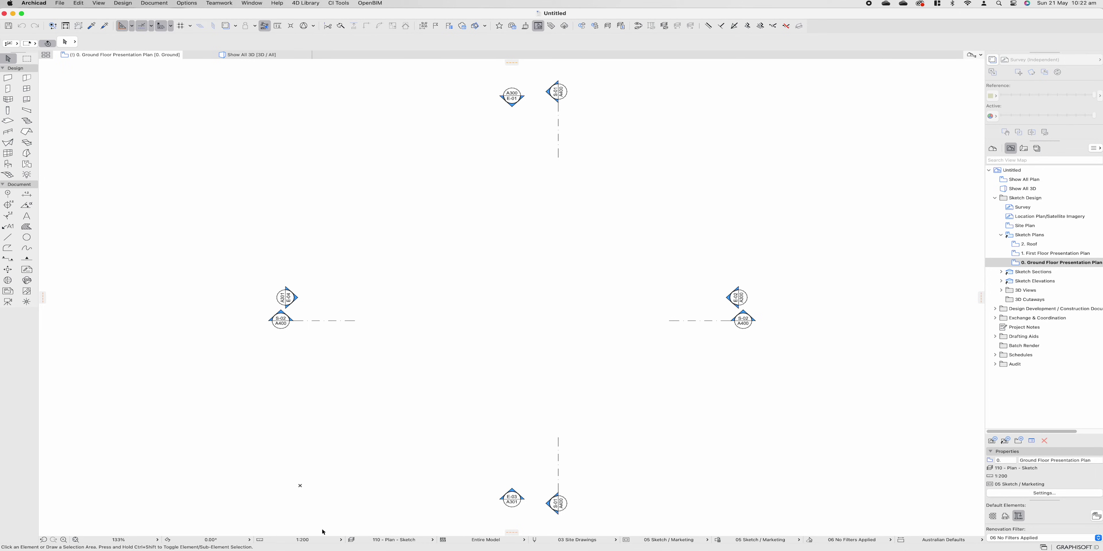
{"action": "left_click", "coordinate": [291, 541]}
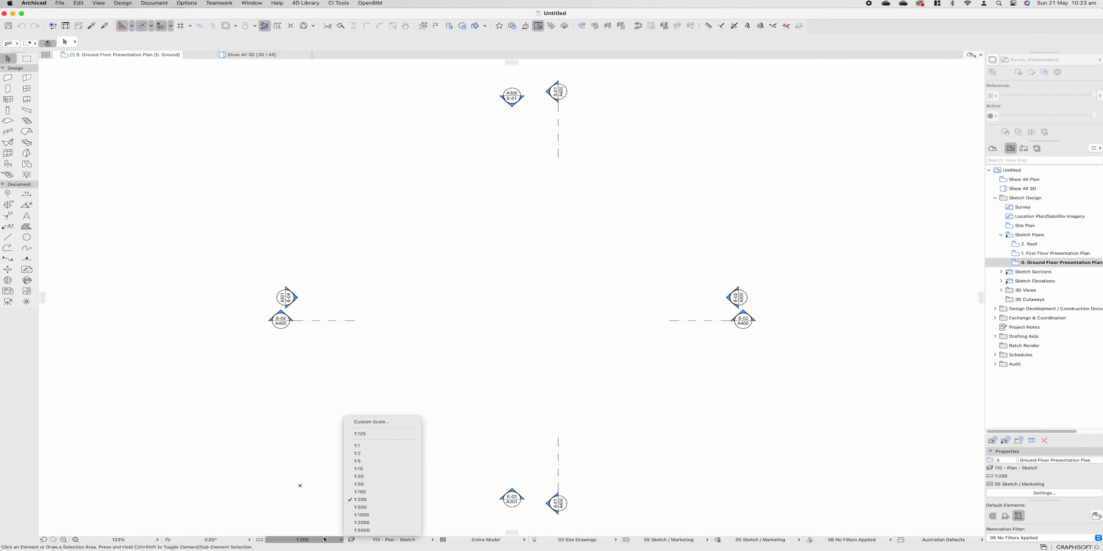
{"action": "left_click", "coordinate": [386, 494]}
{"action": "scroll", "coordinate": [666, 397], "scroll_direction": "down", "scroll_amount": 10}
{"action": "middle_click_drag", "start_coordinate": [571, 335], "coordinate": [609, 332]}
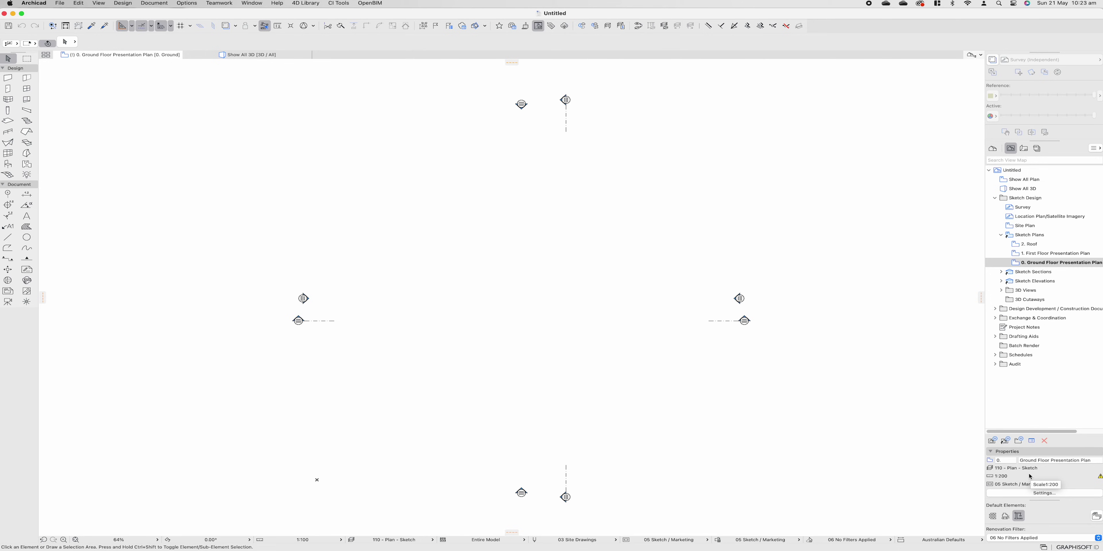
Copy the current window's 1:100 scale into the Ground Floor Presentation Plan settings and reopen it.
{"action": "left_click", "coordinate": [1025, 493]}
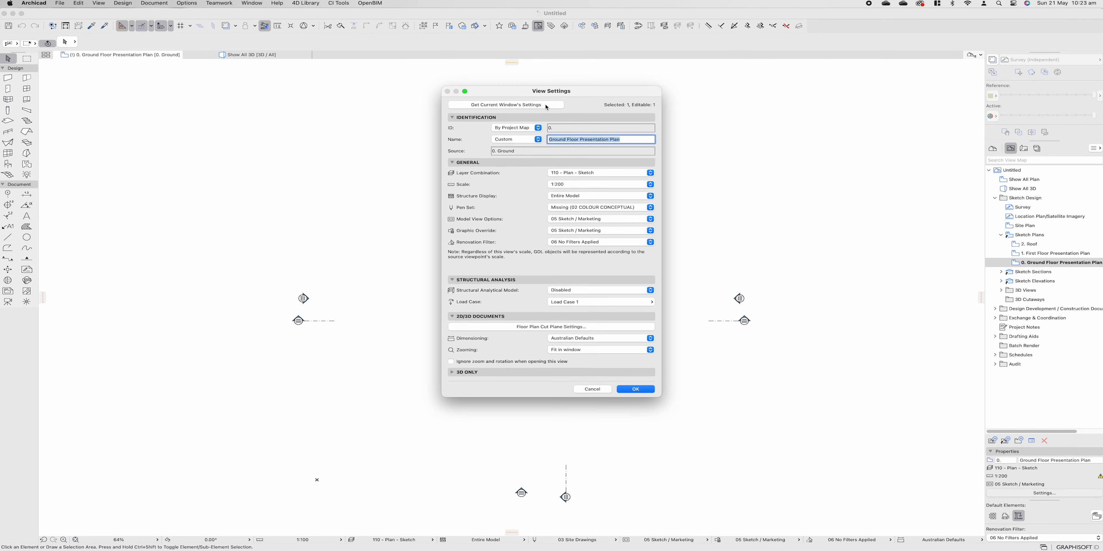
{"action": "left_click", "coordinate": [546, 107]}
{"action": "left_click", "coordinate": [635, 389]}
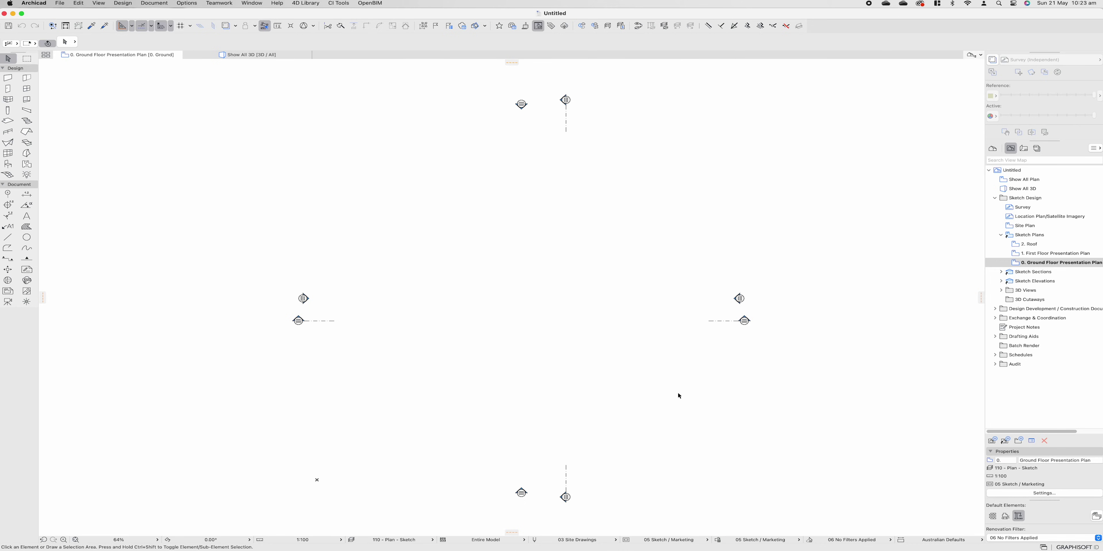
{"action": "scroll", "coordinate": [748, 314], "scroll_direction": "up", "scroll_amount": 5}
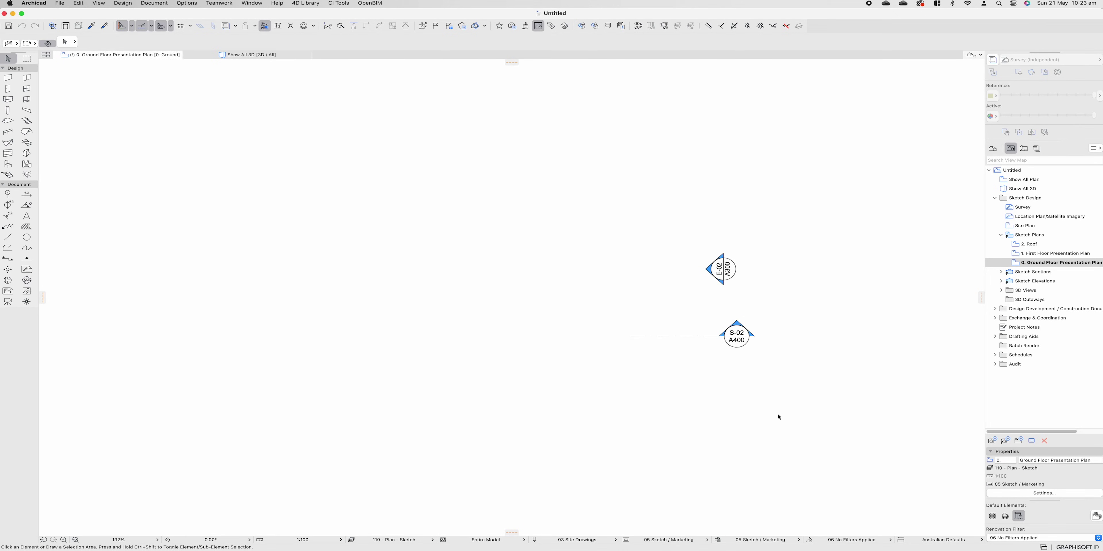
{"action": "double_click", "coordinate": [1053, 263]}
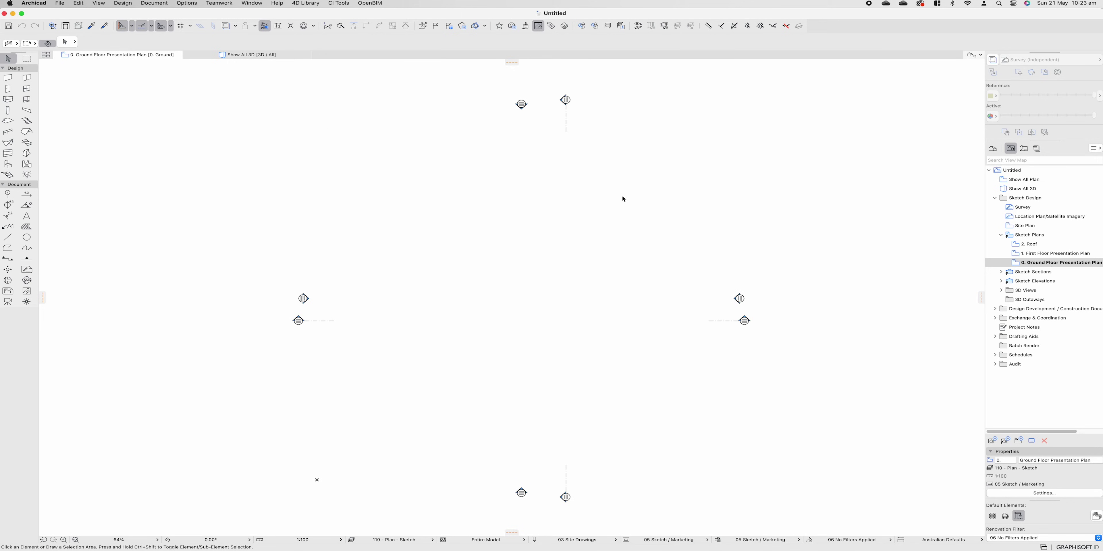
{"action": "scroll", "coordinate": [742, 262], "scroll_direction": "right", "scroll_amount": 2}
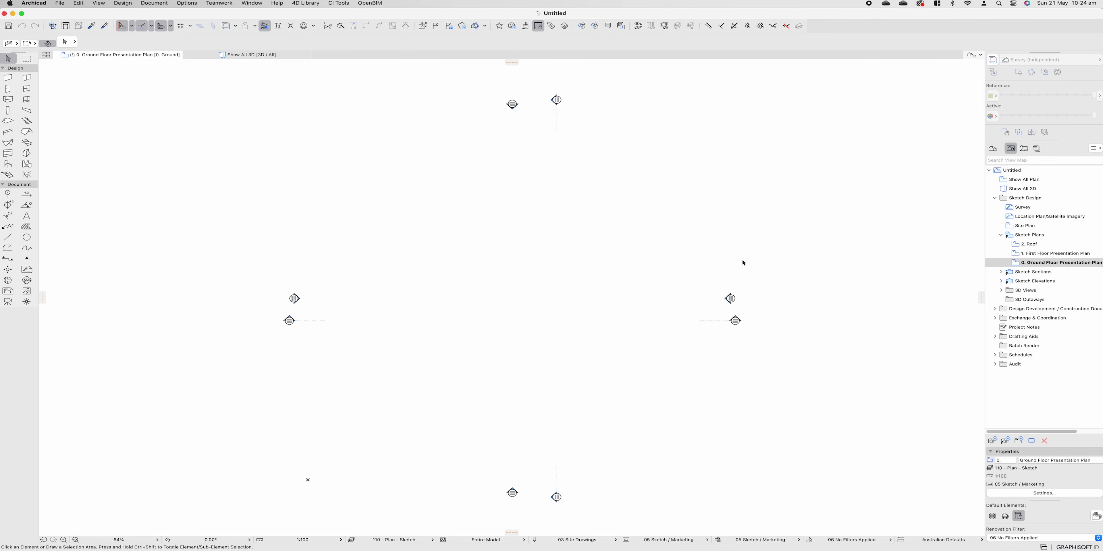
Open the A100 Ground Floor layout from the Layout Book and zoom around the sheet.
{"action": "left_click", "coordinate": [1025, 152]}
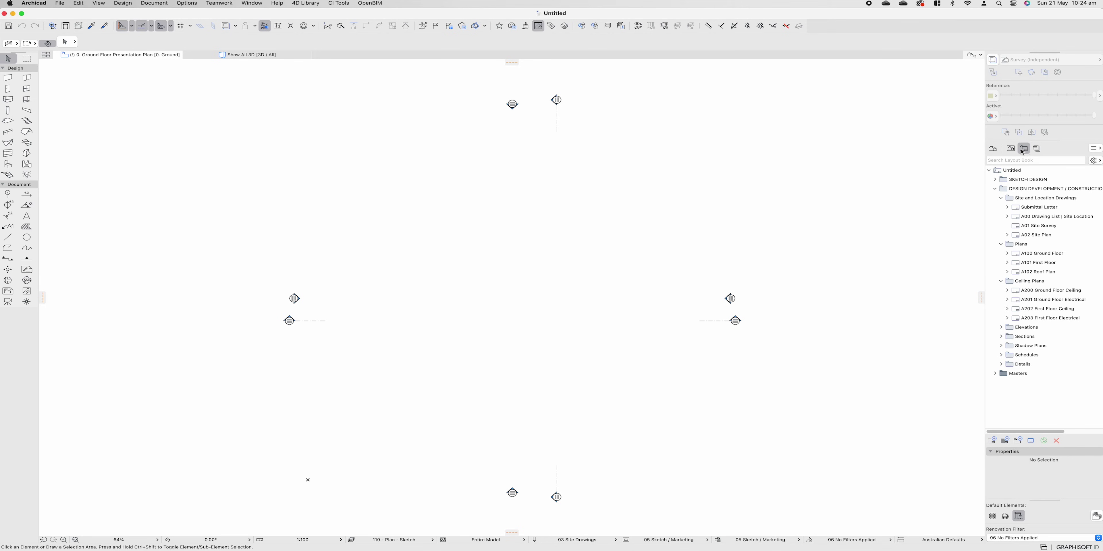
{"action": "double_click", "coordinate": [1027, 254]}
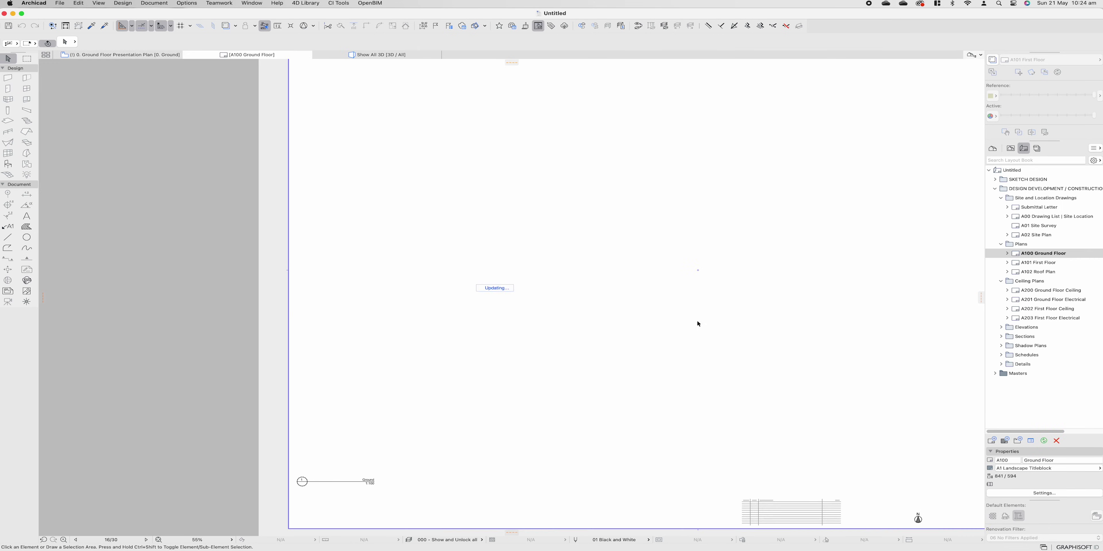
{"action": "scroll", "coordinate": [526, 326], "scroll_direction": "up", "scroll_amount": 2}
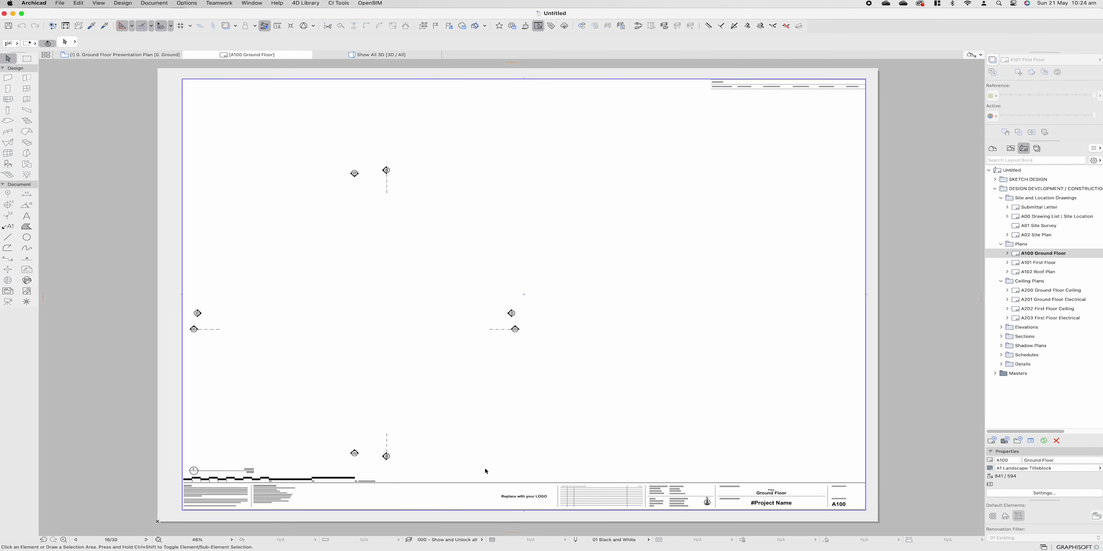
{"action": "scroll", "coordinate": [484, 462], "scroll_direction": "down", "scroll_amount": 2}
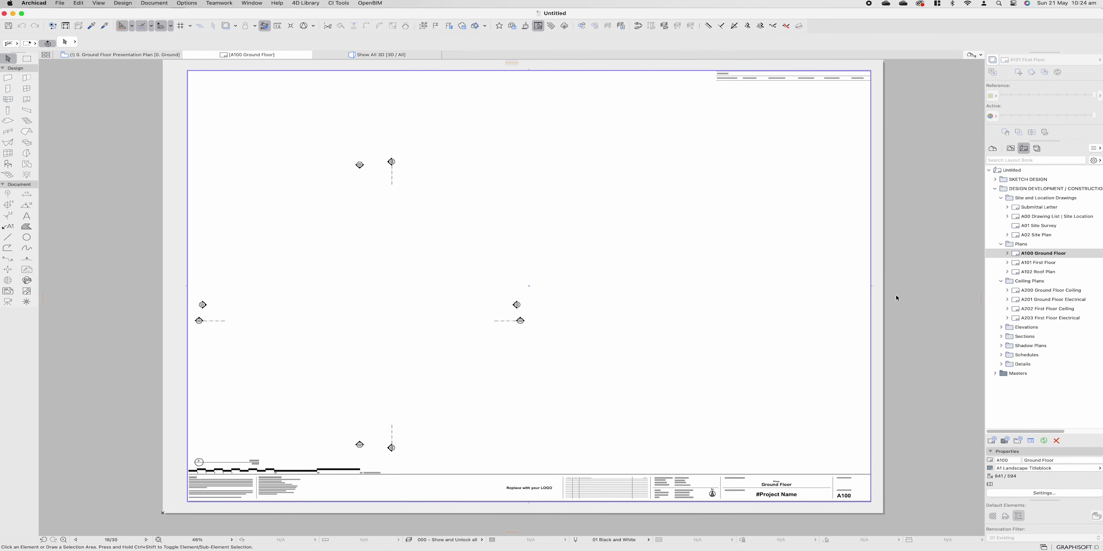
{"action": "scroll", "coordinate": [873, 301], "scroll_direction": "up", "scroll_amount": 1}
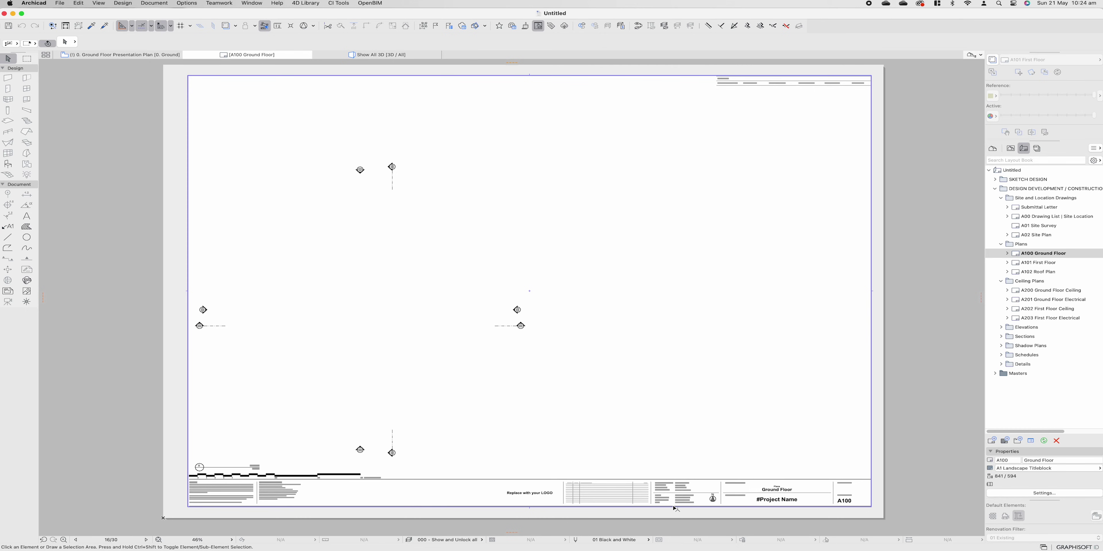
{"action": "scroll", "coordinate": [218, 492], "scroll_direction": "up", "scroll_amount": 5}
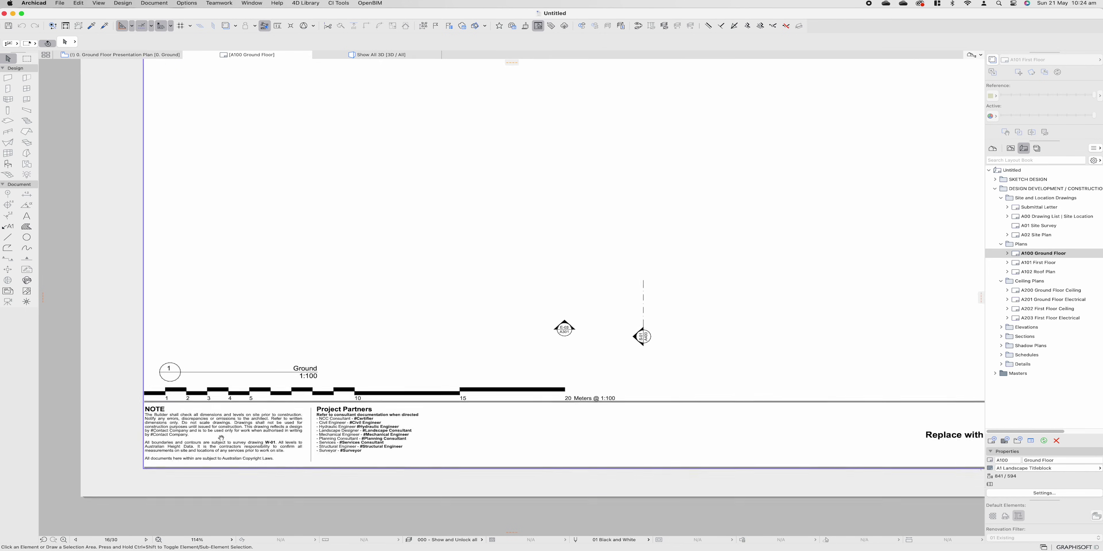
{"action": "scroll", "coordinate": [381, 429], "scroll_direction": "down", "scroll_amount": 4}
{"action": "scroll", "coordinate": [381, 428], "scroll_direction": "down", "scroll_amount": 4}
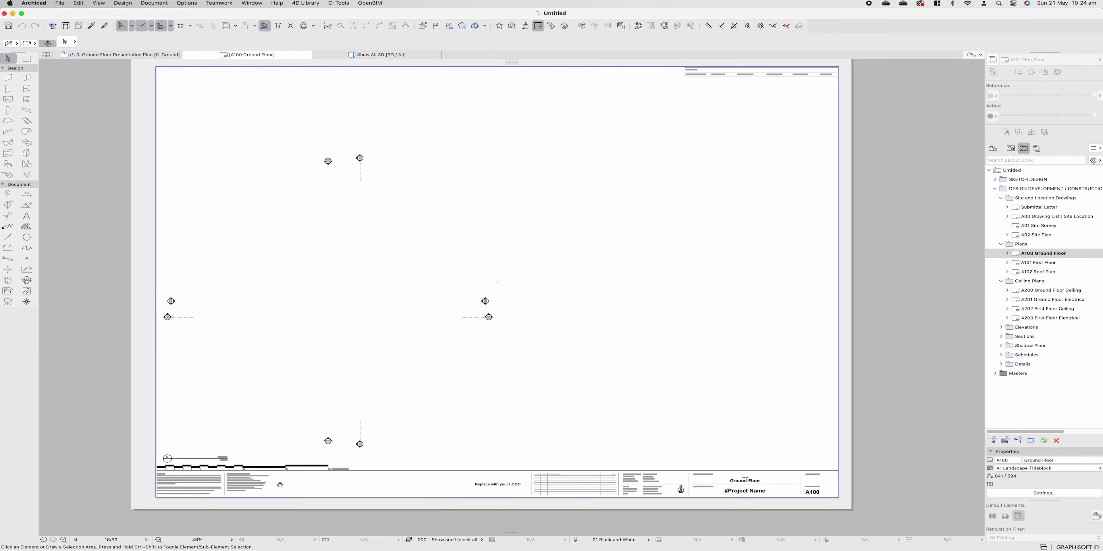
{"action": "scroll", "coordinate": [385, 408], "scroll_direction": "up", "scroll_amount": 3}
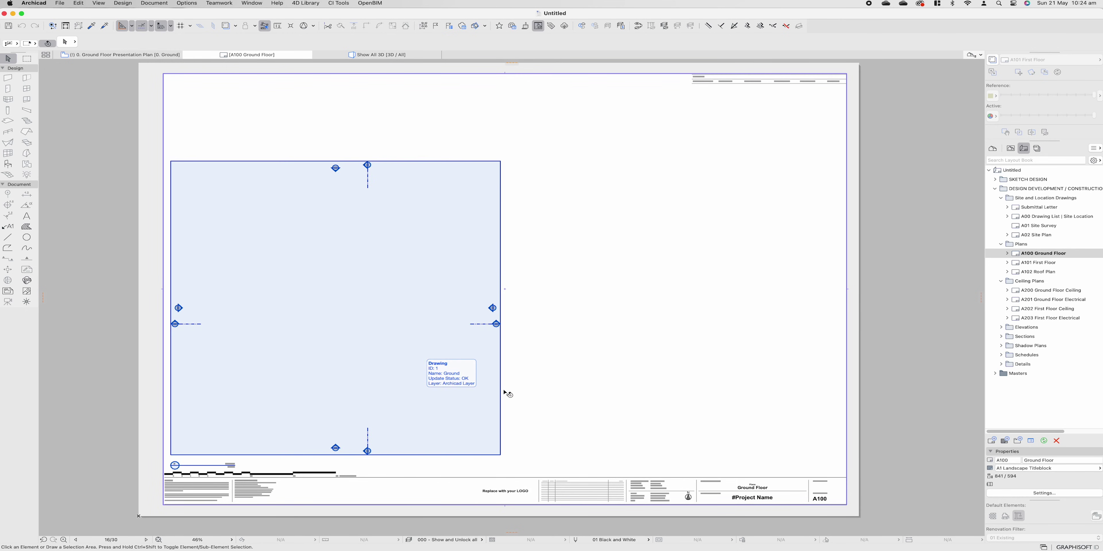
{"action": "left_click", "coordinate": [495, 364]}
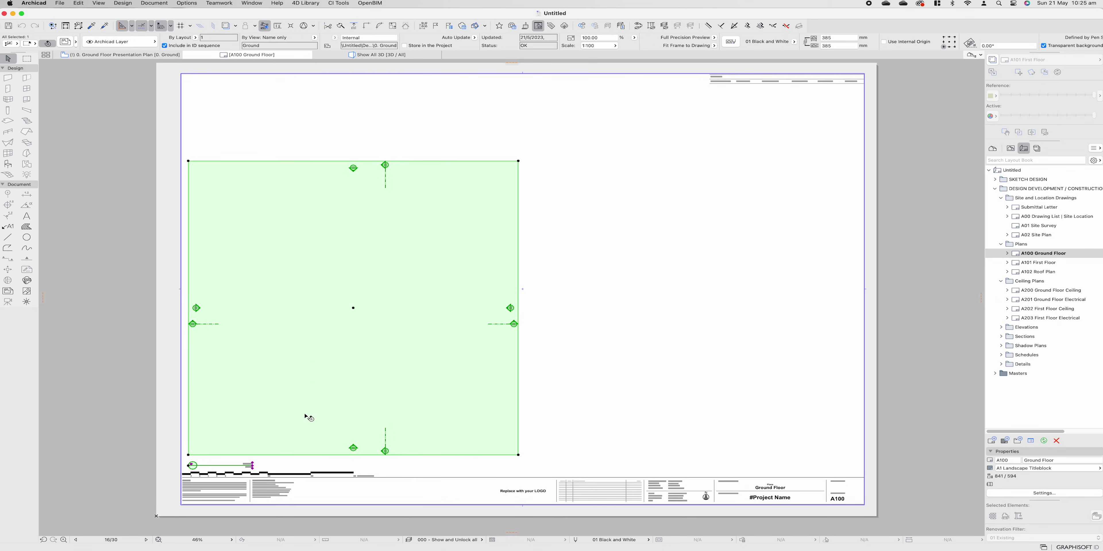
{"action": "scroll", "coordinate": [253, 465], "scroll_direction": "up", "scroll_amount": 10}
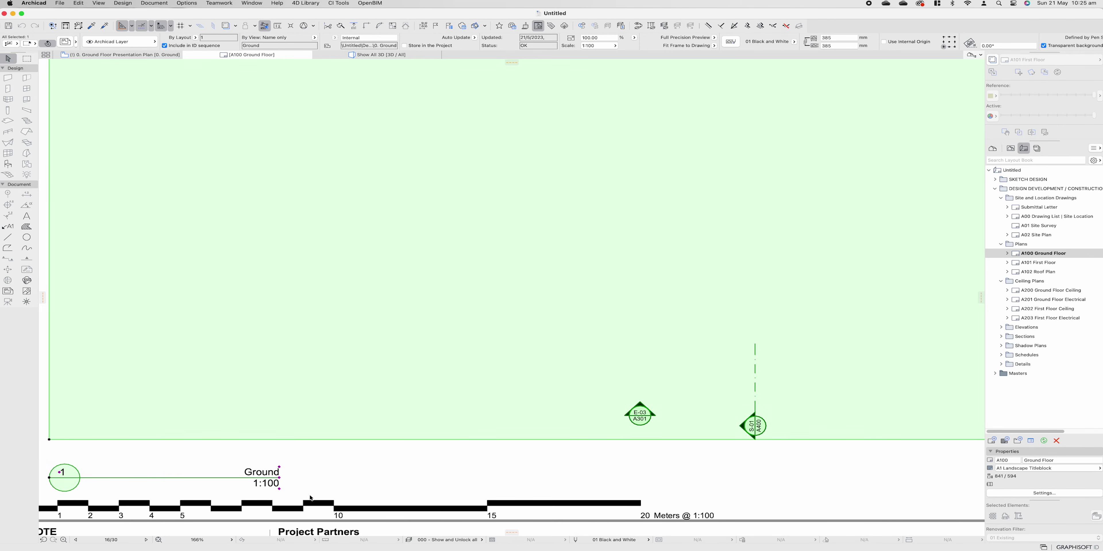
{"action": "scroll", "coordinate": [301, 461], "scroll_direction": "down", "scroll_amount": 2}
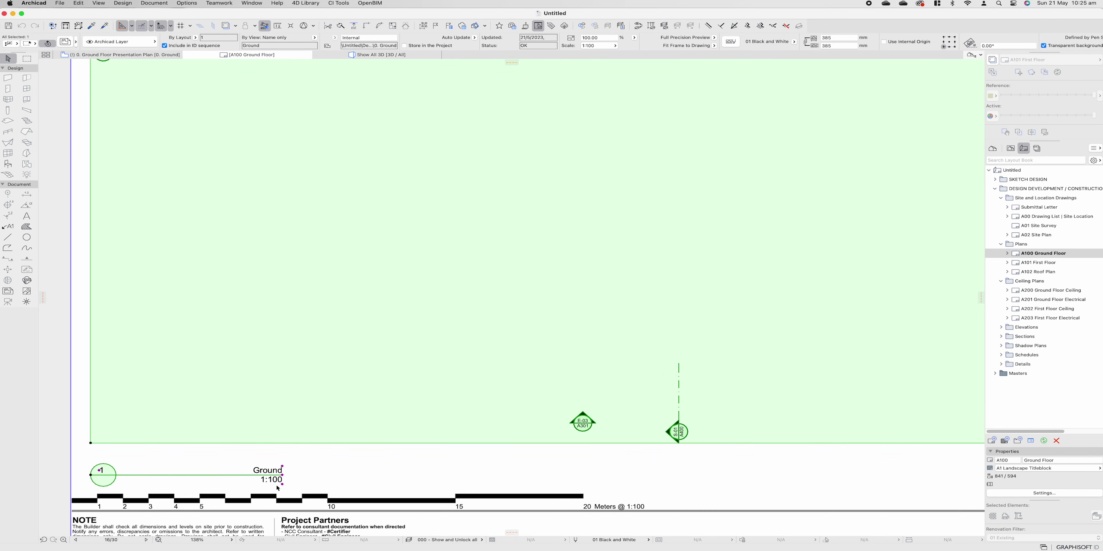
{"action": "scroll", "coordinate": [277, 487], "scroll_direction": "down", "scroll_amount": 7}
{"action": "right_click", "coordinate": [442, 245]}
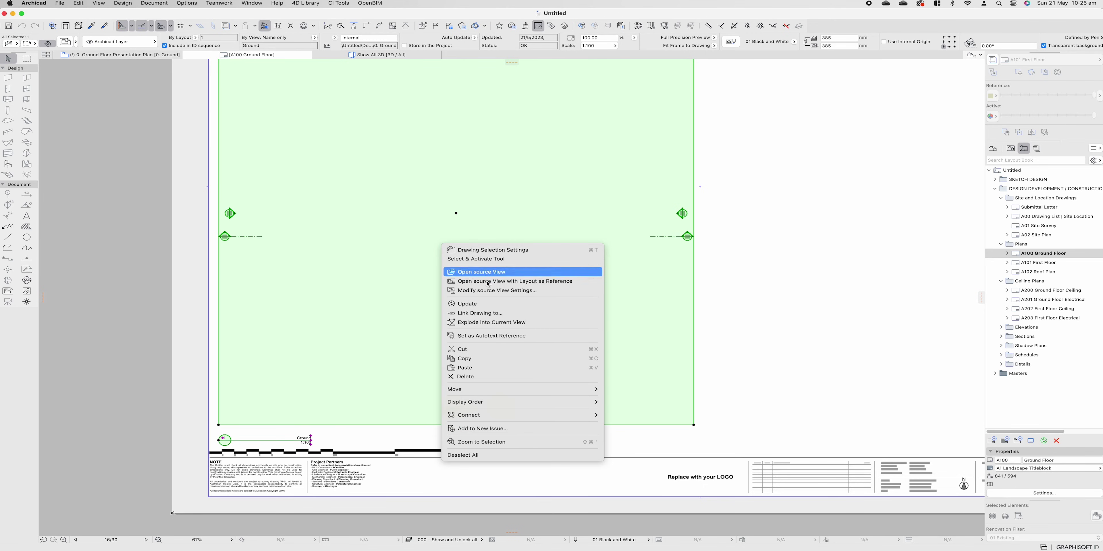
{"action": "left_click", "coordinate": [758, 305]}
{"action": "scroll", "coordinate": [761, 301], "scroll_direction": "down", "scroll_amount": 1}
{"action": "scroll", "coordinate": [715, 294], "scroll_direction": "down", "scroll_amount": 1}
{"action": "scroll", "coordinate": [598, 337], "scroll_direction": "up", "scroll_amount": 2}
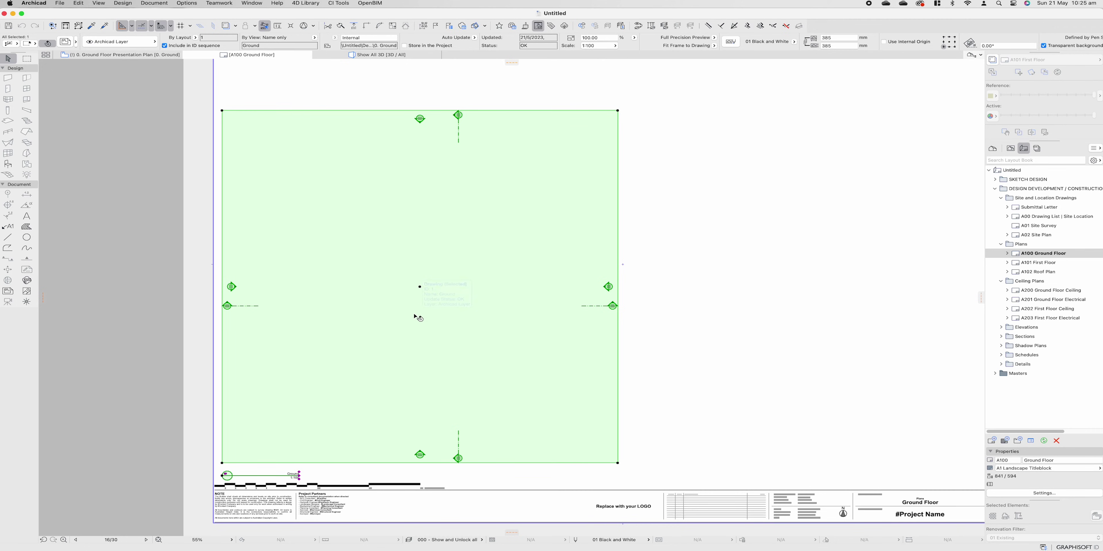
{"action": "key", "text": "Escape"}
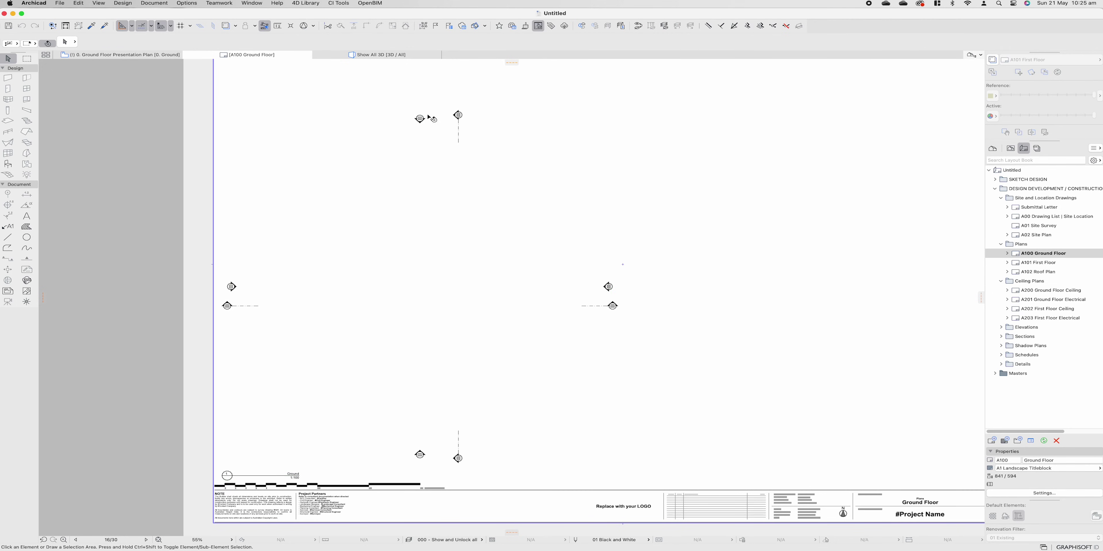
{"action": "scroll", "coordinate": [433, 211], "scroll_direction": "up", "scroll_amount": 5}
{"action": "left_click", "coordinate": [433, 211]}
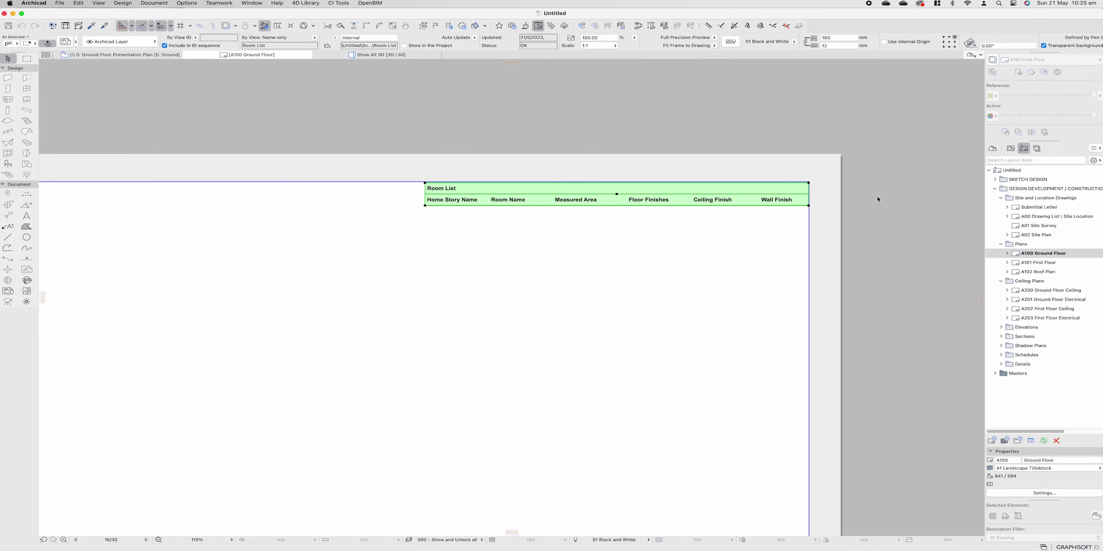
{"action": "left_click", "coordinate": [630, 159]}
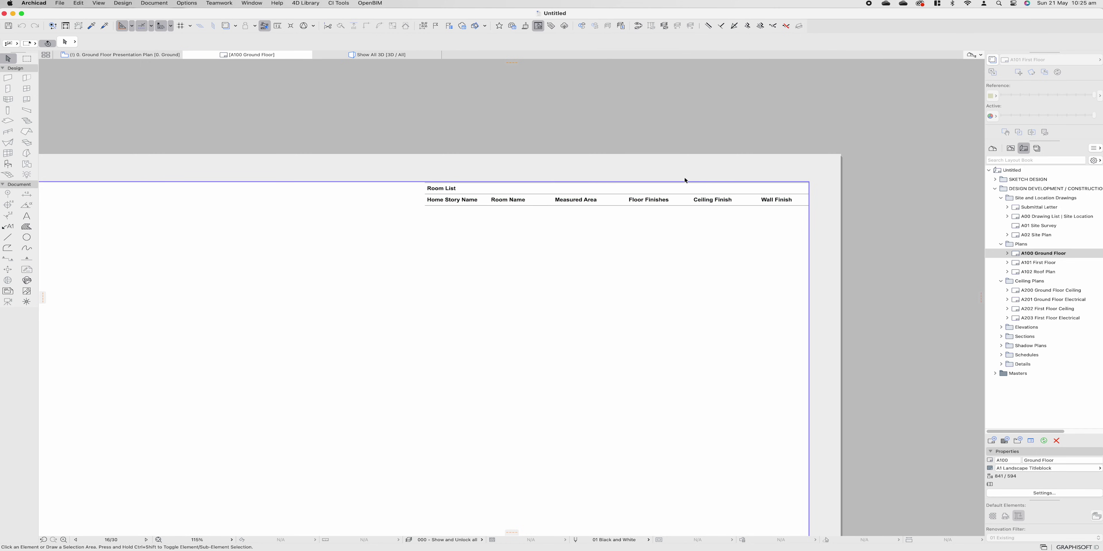
{"action": "scroll", "coordinate": [480, 269], "scroll_direction": "down", "scroll_amount": 10}
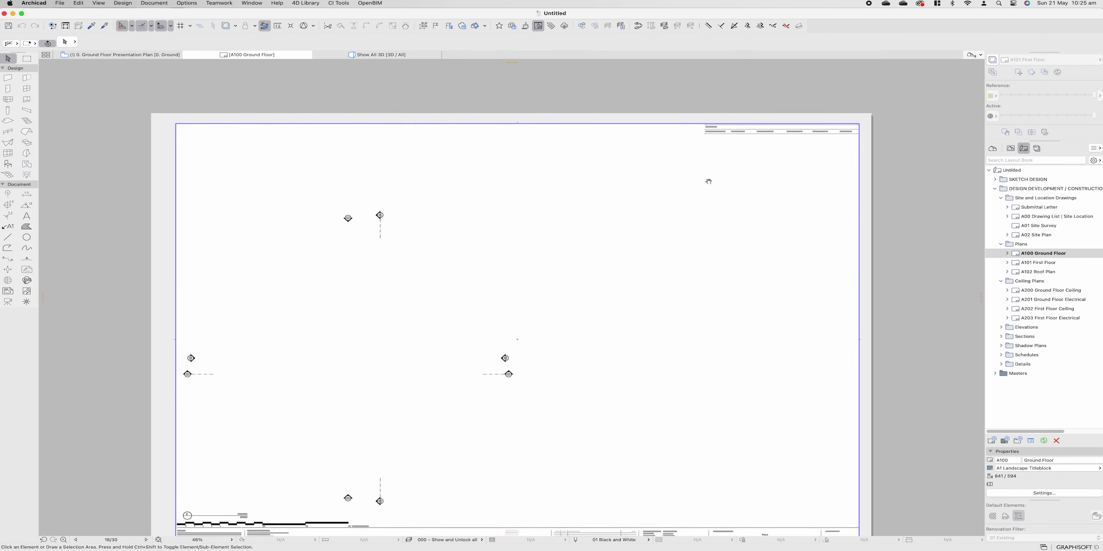
{"action": "scroll", "coordinate": [815, 81], "scroll_direction": "up", "scroll_amount": 8}
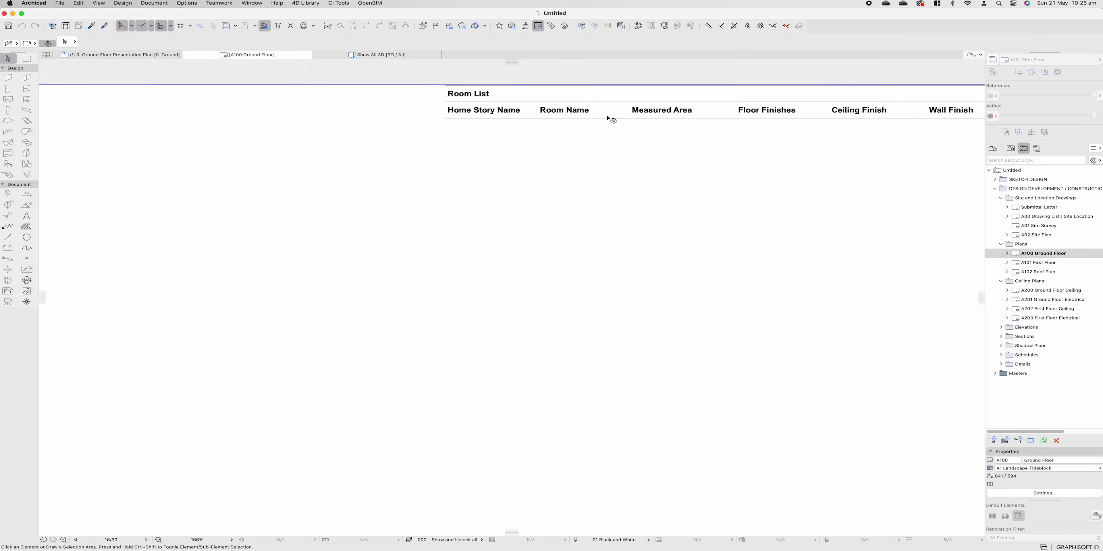
{"action": "scroll", "coordinate": [481, 167], "scroll_direction": "down", "scroll_amount": 8}
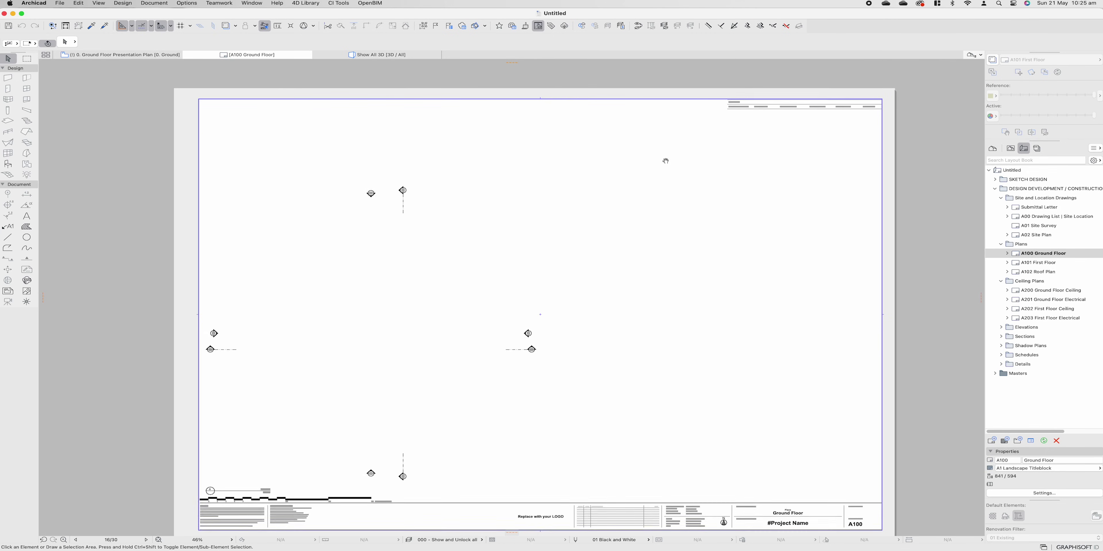
{"action": "scroll", "coordinate": [690, 226], "scroll_direction": "down", "scroll_amount": 2}
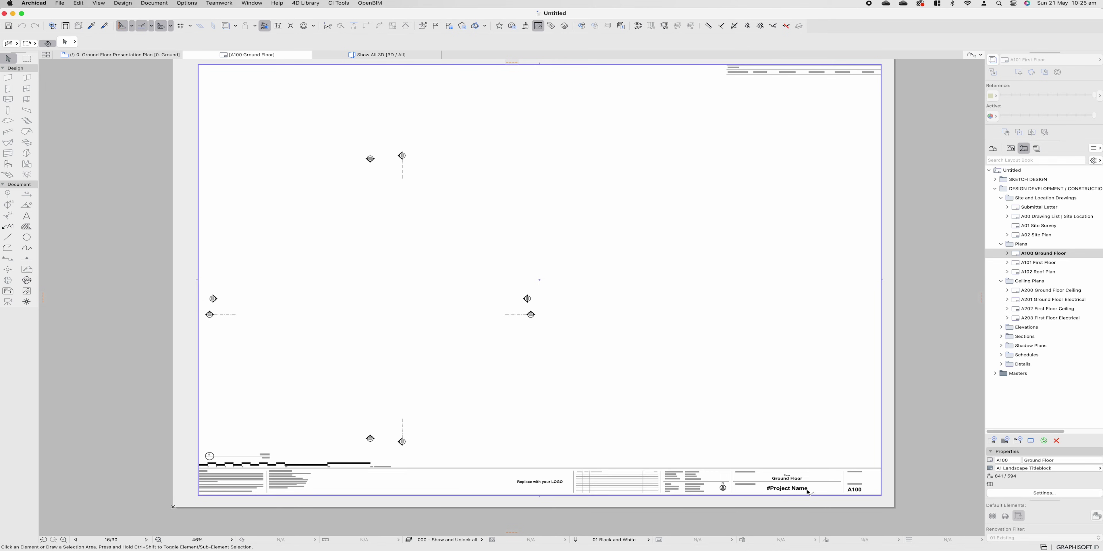
{"action": "scroll", "coordinate": [807, 491], "scroll_direction": "up", "scroll_amount": 8}
{"action": "middle_click_drag", "start_coordinate": [807, 491], "coordinate": [763, 413]}
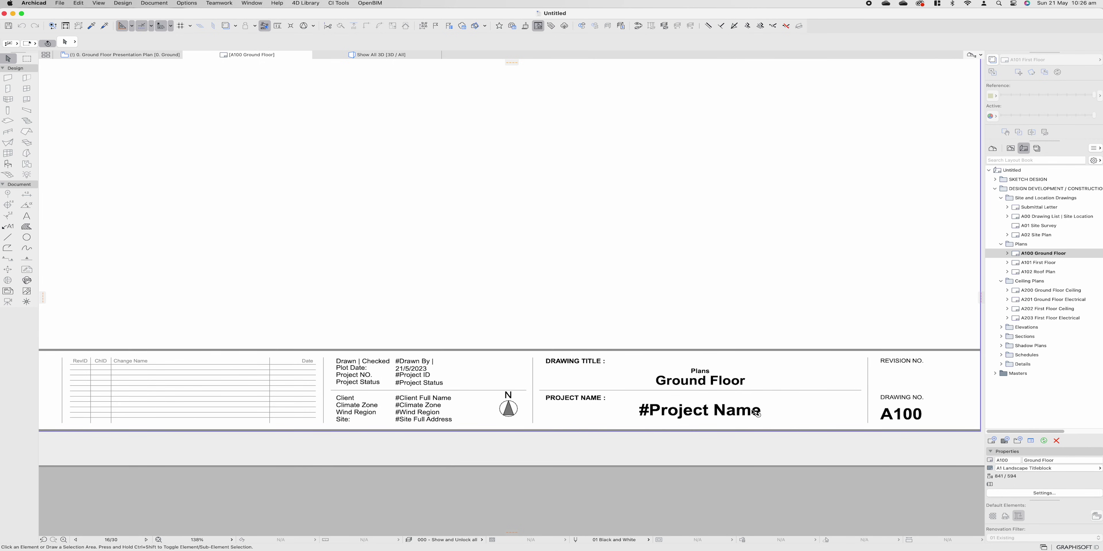
{"action": "scroll", "coordinate": [648, 412], "scroll_direction": "up", "scroll_amount": 2}
Set the Project Name to FREE COURSE in File > Info > Project Info.
{"action": "left_click", "coordinate": [60, 3]}
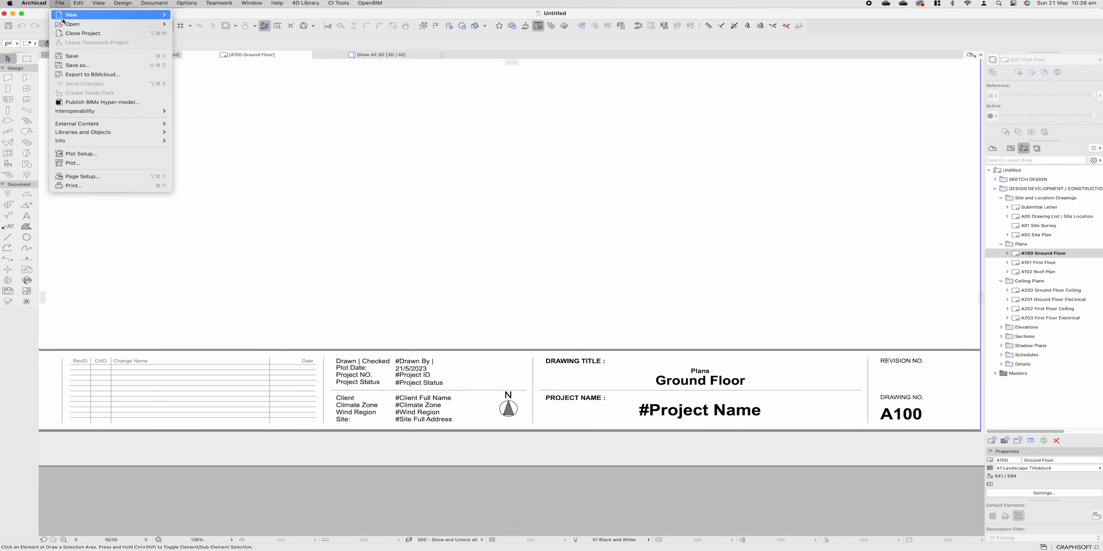
{"action": "mouse_move", "coordinate": [128, 141]}
{"action": "left_click", "coordinate": [213, 141]}
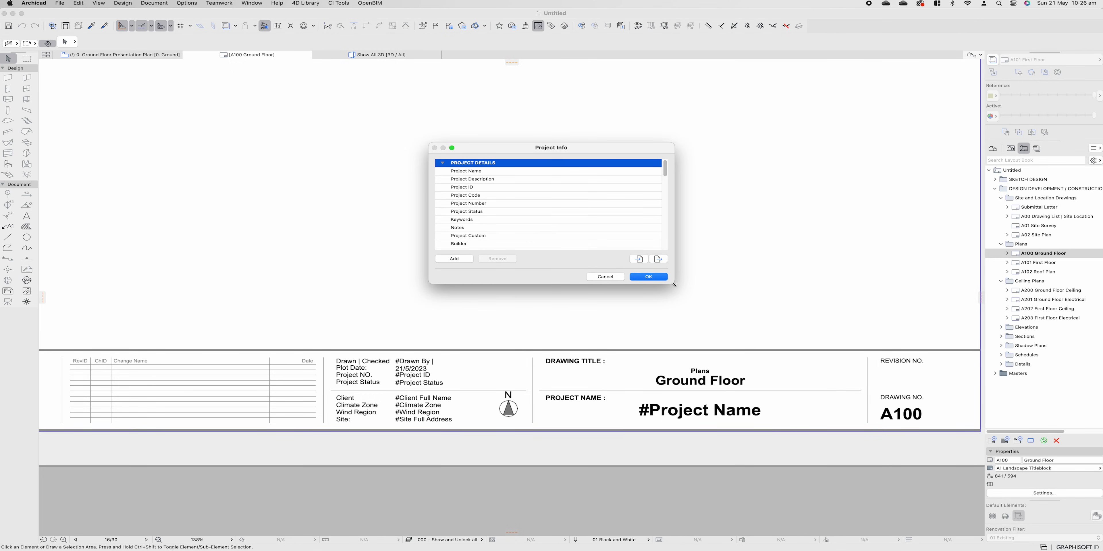
{"action": "left_click_drag", "start_coordinate": [673, 285], "coordinate": [654, 318]}
{"action": "left_click_drag", "start_coordinate": [549, 147], "coordinate": [541, 96]}
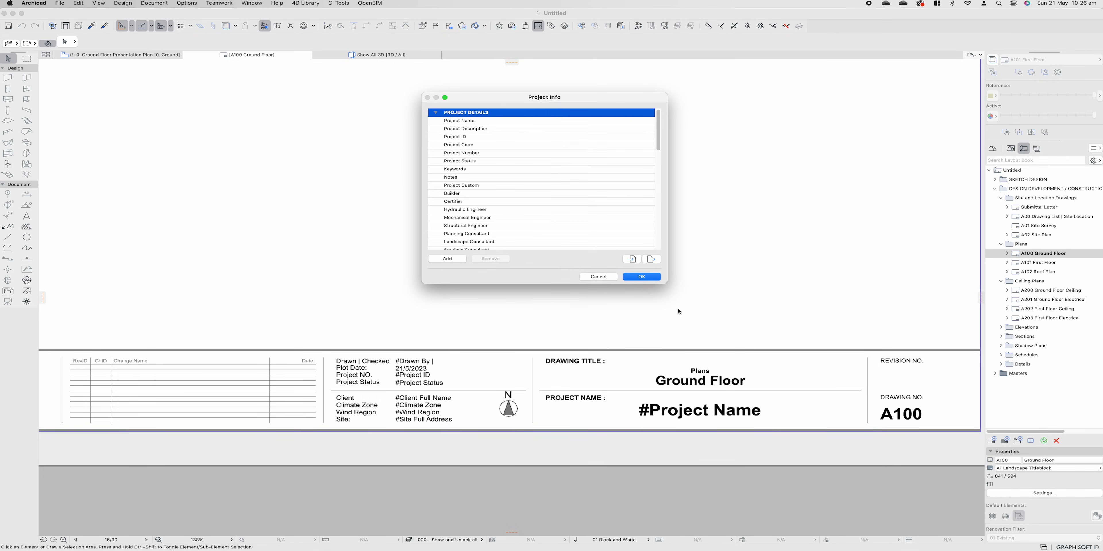
{"action": "left_click", "coordinate": [539, 121]}
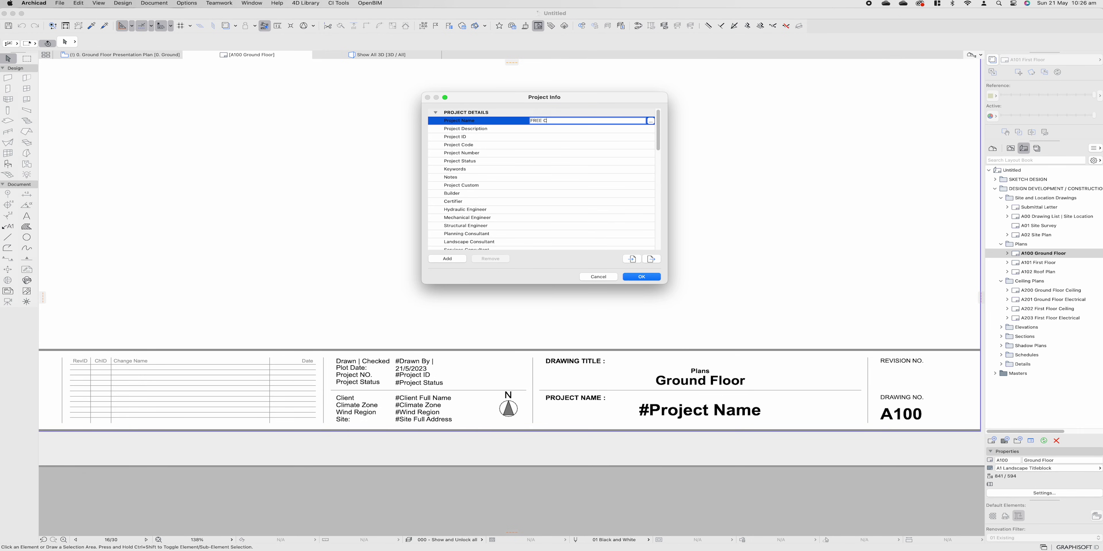
{"action": "key", "text": "Return"}
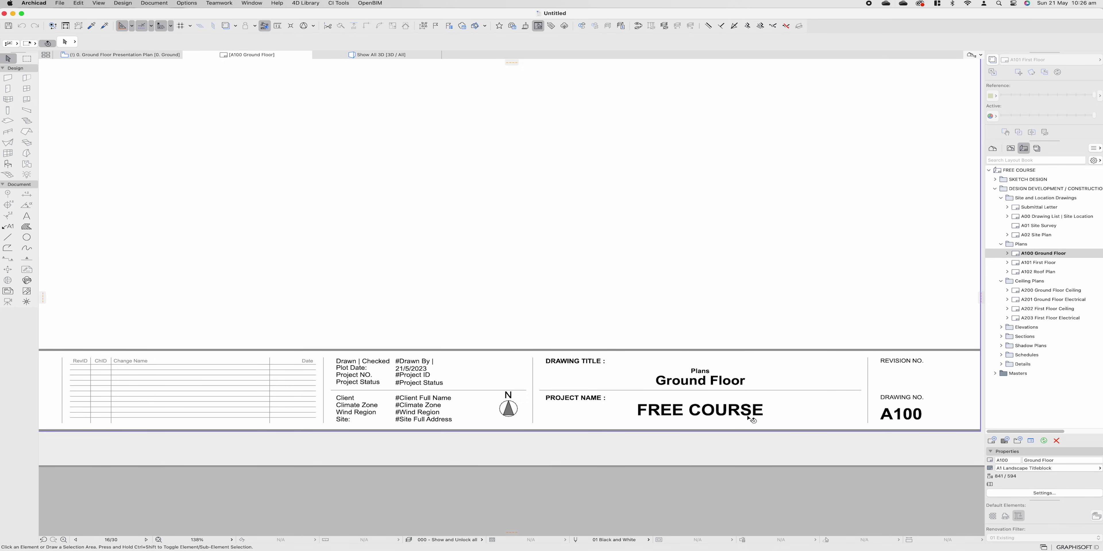
Delete the 'FREE COURSE' Project Name in Project Info and fit the A100 sheet in view.
{"action": "left_click", "coordinate": [59, 3]}
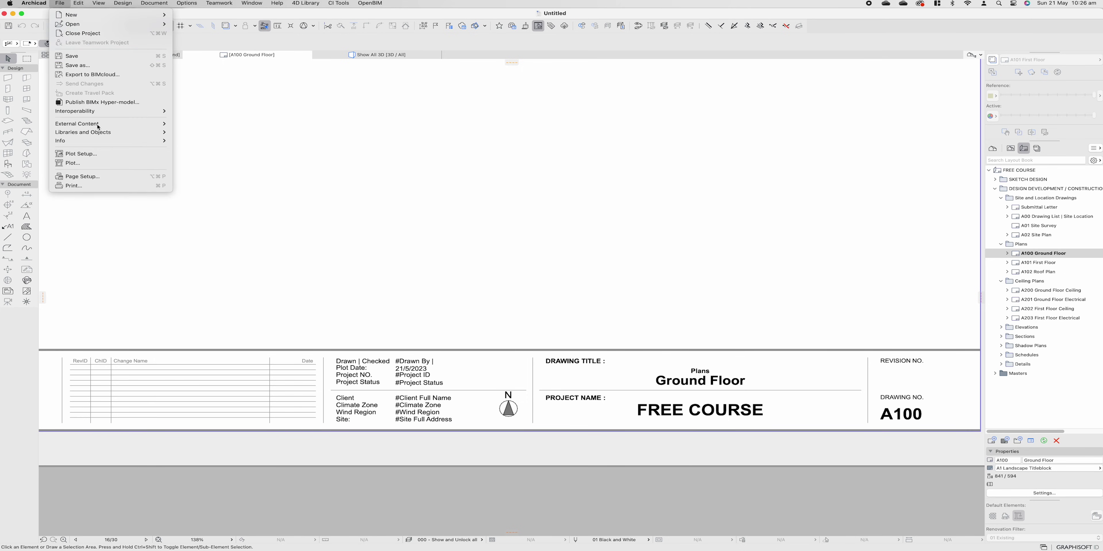
{"action": "mouse_move", "coordinate": [102, 140]}
{"action": "left_click", "coordinate": [212, 142]}
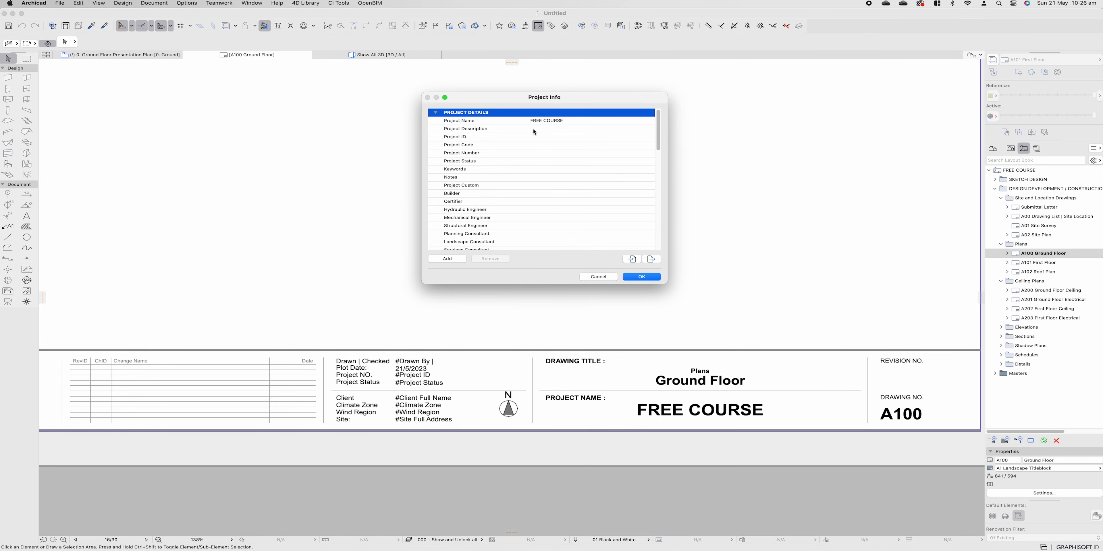
{"action": "scroll", "coordinate": [534, 157], "scroll_direction": "down", "scroll_amount": 10}
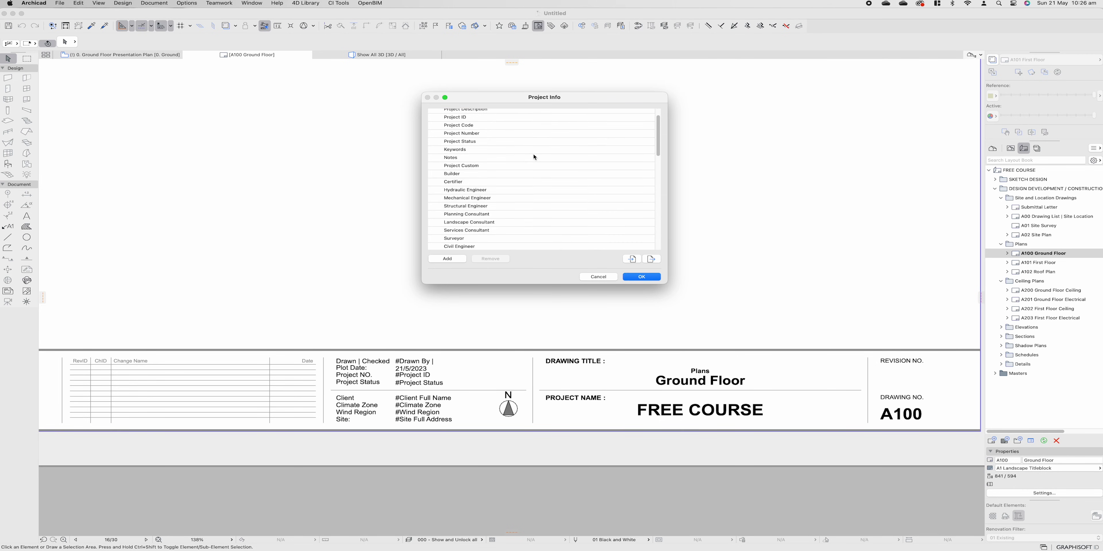
{"action": "scroll", "coordinate": [535, 157], "scroll_direction": "down", "scroll_amount": 10}
{"action": "scroll", "coordinate": [534, 157], "scroll_direction": "up", "scroll_amount": 15}
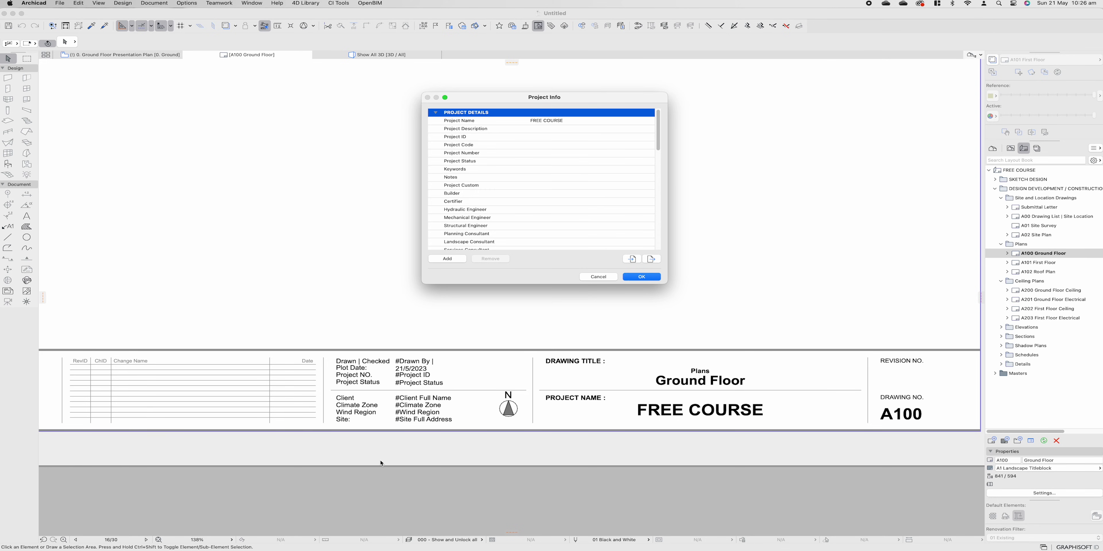
{"action": "left_click", "coordinate": [565, 120]}
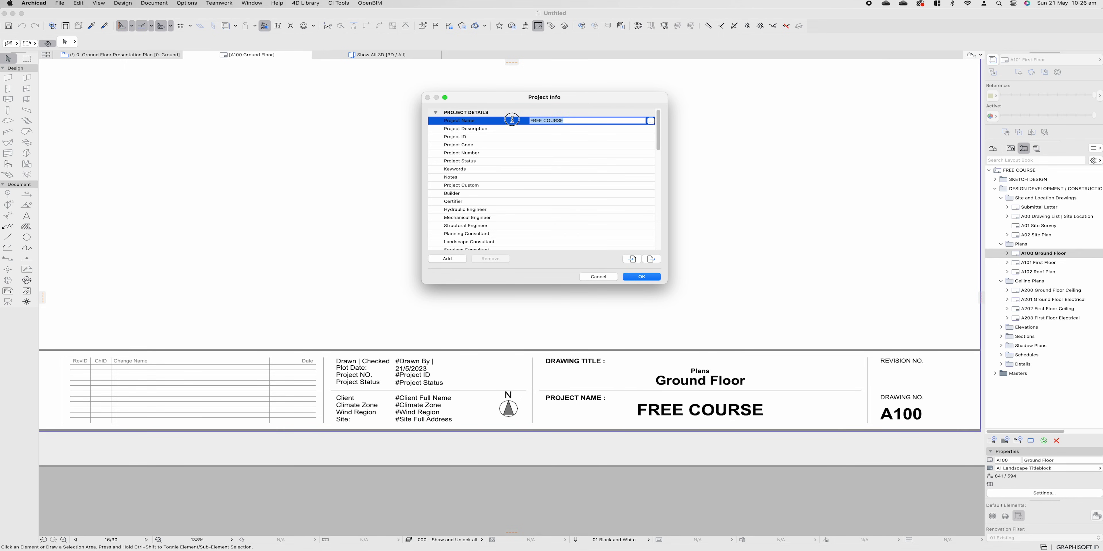
{"action": "key", "text": "BackSpace"}
{"action": "left_click", "coordinate": [647, 277]}
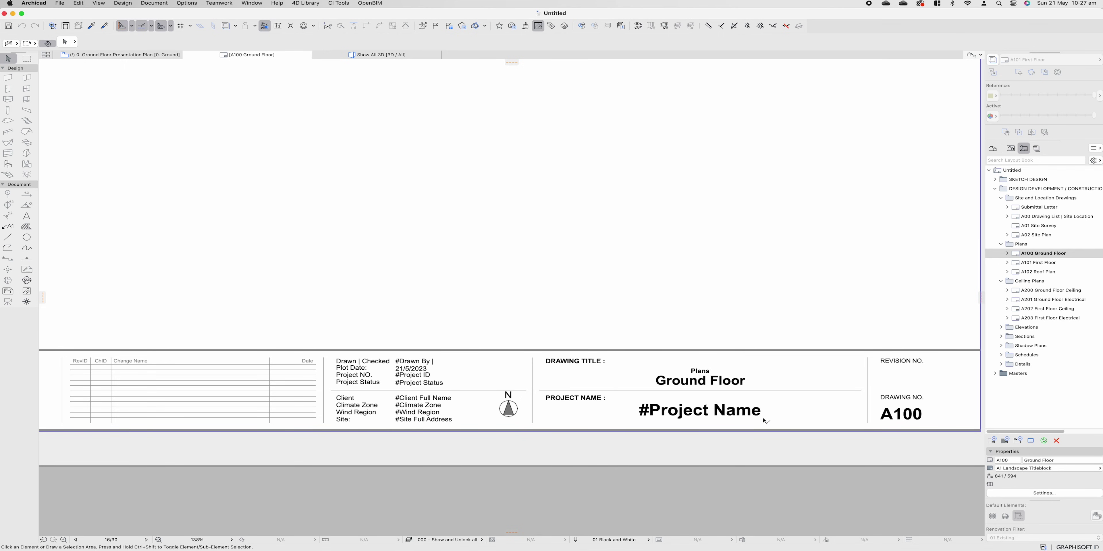
{"action": "key", "text": "super+apostrophe"}
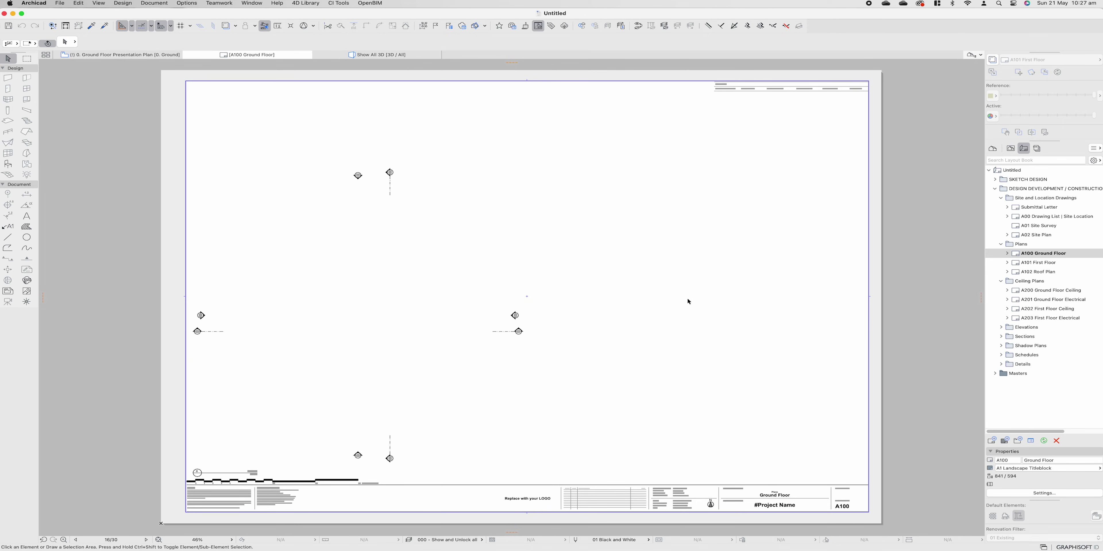
Switch to the 0. Ground Floor Presentation Plan and pick the Wall tool.
{"action": "key", "text": "F2"}
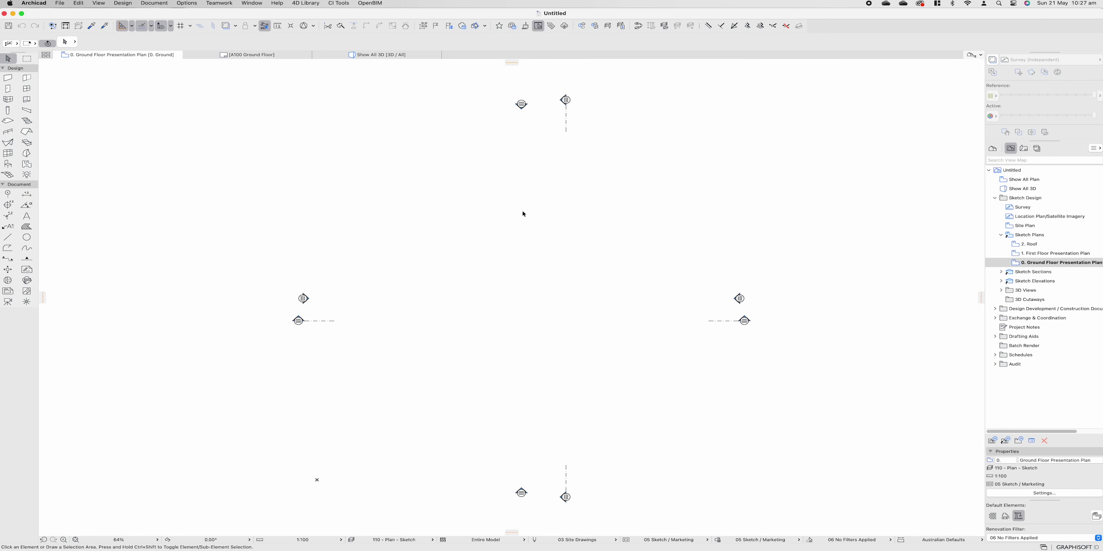
{"action": "left_click", "coordinate": [8, 77]}
Draw a closed five-corner polywall pentagon on the ground floor plan.
{"action": "left_click", "coordinate": [413, 331]}
{"action": "left_click", "coordinate": [434, 256]}
{"action": "left_click", "coordinate": [513, 254]}
{"action": "left_click", "coordinate": [512, 365]}
{"action": "left_click", "coordinate": [431, 405]}
{"action": "left_click", "coordinate": [413, 331]}
{"action": "key", "text": "Escape"}
View the pentagon walls in 3D, orbiting to look down on them.
{"action": "key", "text": "F3"}
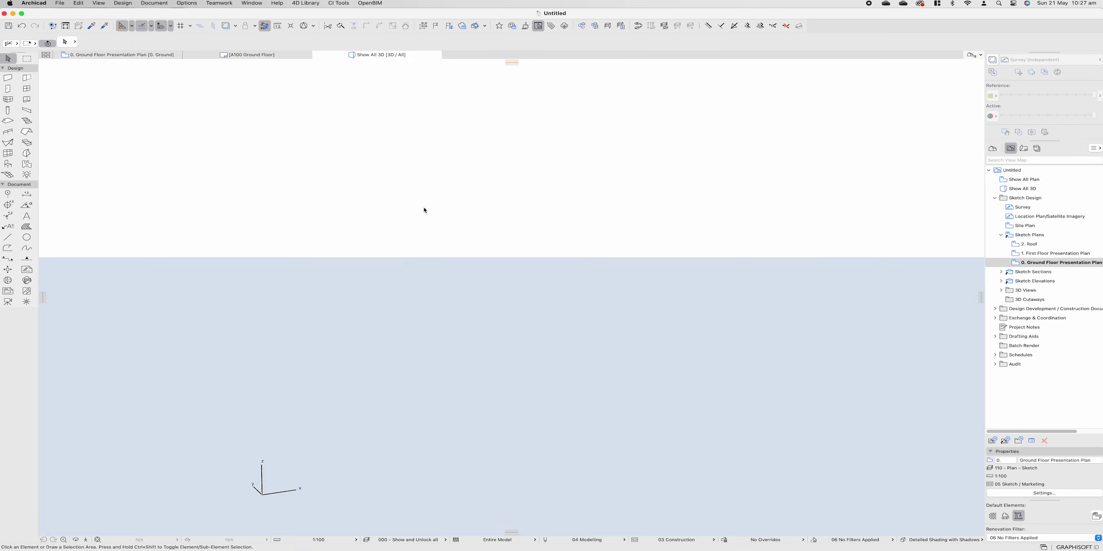
{"action": "middle_click_drag", "start_coordinate": [467, 374], "coordinate": [402, 314], "text": "shift"}
{"action": "middle_click_drag", "start_coordinate": [539, 358], "coordinate": [713, 353], "text": "shift"}
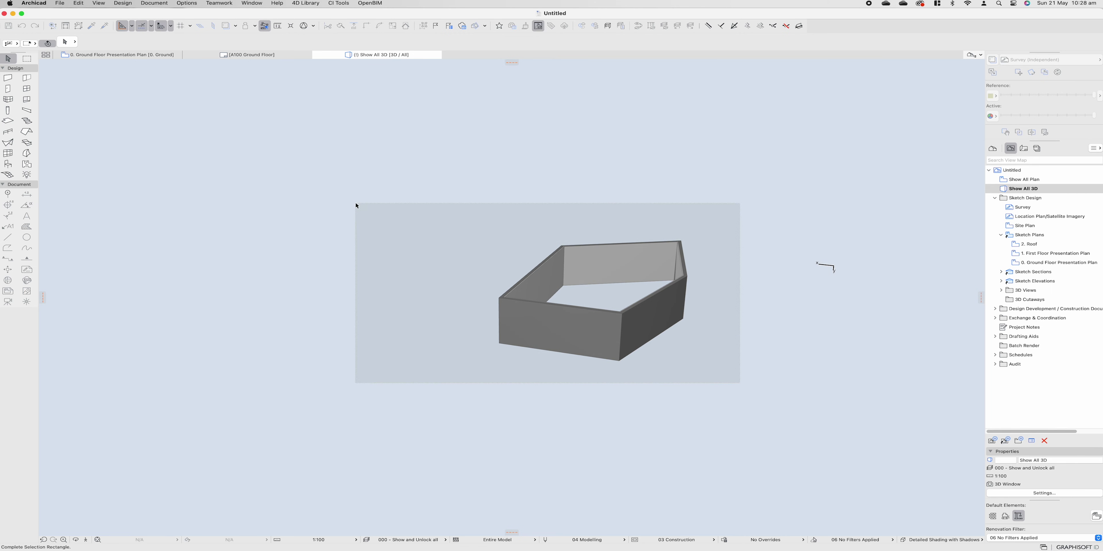